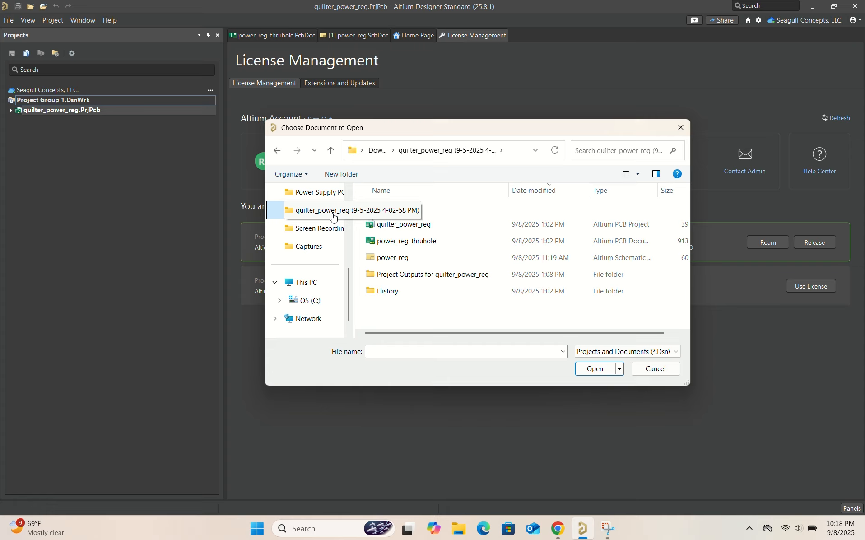
Open the quilter_power_reg project, power_reg_thruhole PCB and power_reg schematic together, and bring up the power_reg_thruhole.PcbDoc layout
{"action": "left_click", "coordinate": [427, 229]}
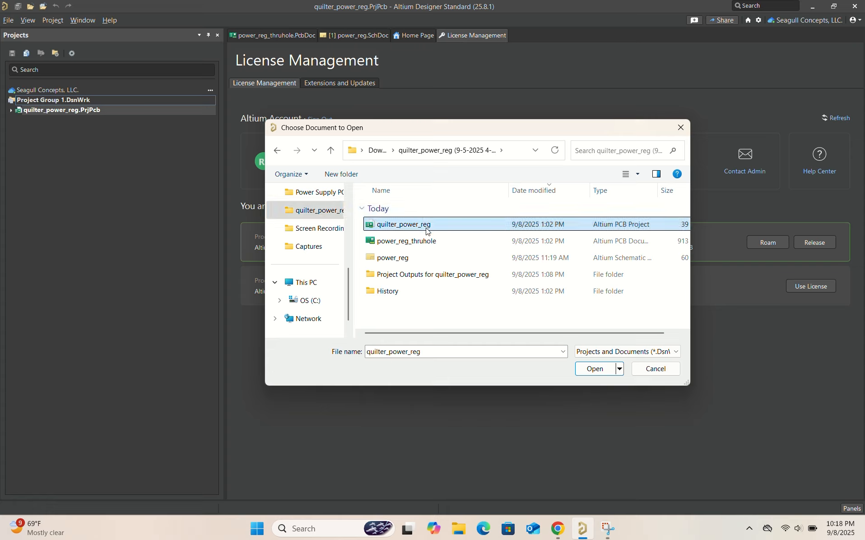
{"action": "left_click", "coordinate": [427, 242], "text": "ctrl"}
{"action": "left_click", "coordinate": [427, 257], "text": "ctrl"}
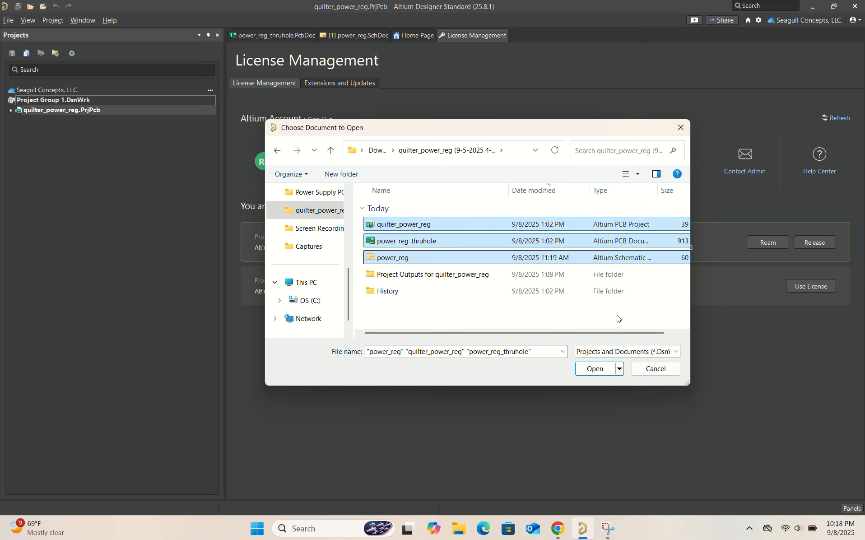
{"action": "left_click", "coordinate": [594, 369]}
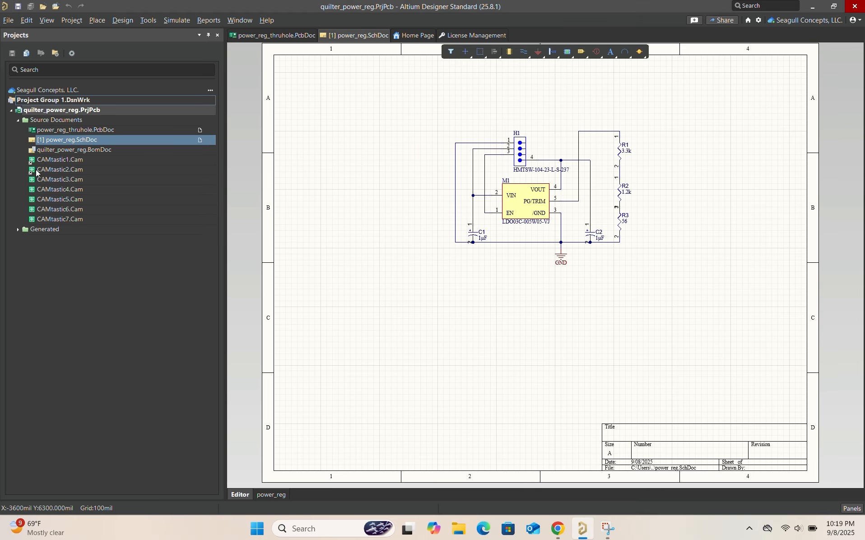
{"action": "double_click", "coordinate": [92, 130]}
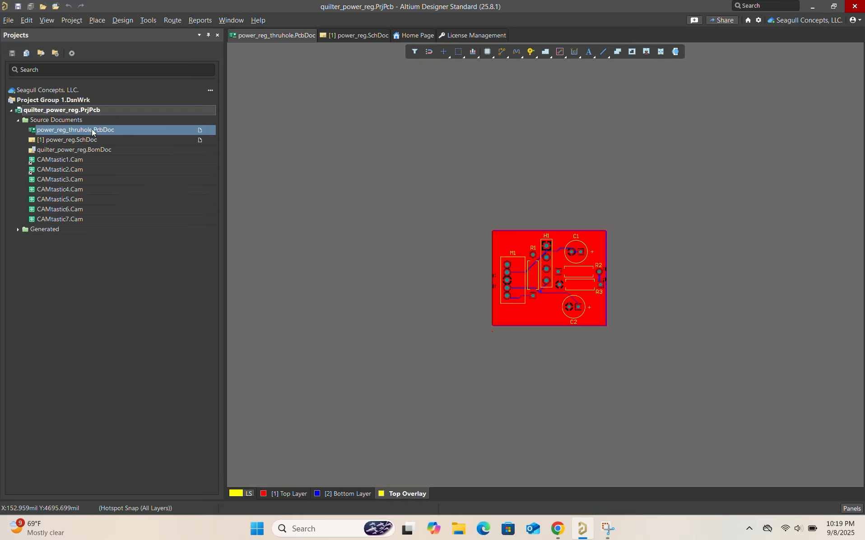
Examine the board layout in 2D from the top and from the flipped bottom side, returning to the top
{"action": "scroll", "coordinate": [488, 274], "scroll_direction": "up", "scroll_amount": 2, "text": "ctrl"}
{"action": "scroll", "coordinate": [669, 329], "scroll_direction": "up", "scroll_amount": 4, "text": "ctrl"}
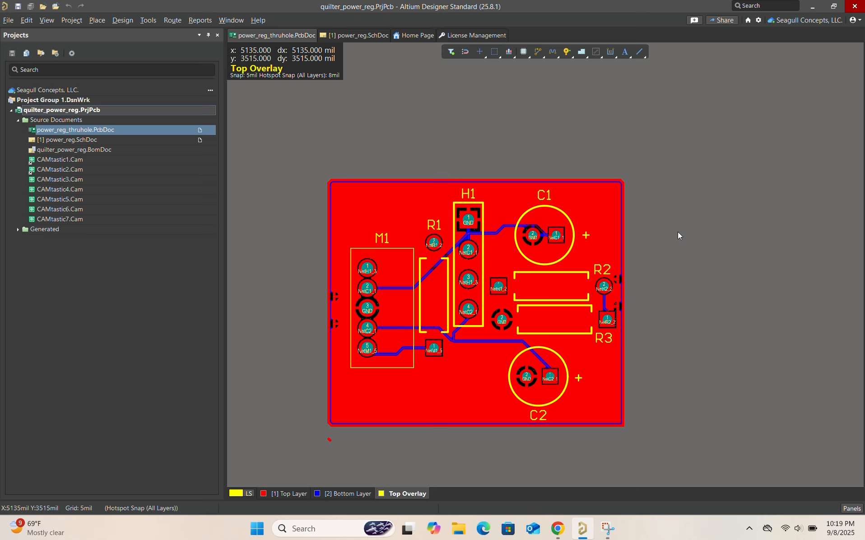
{"action": "key", "text": "v"}
{"action": "key", "text": "b"}
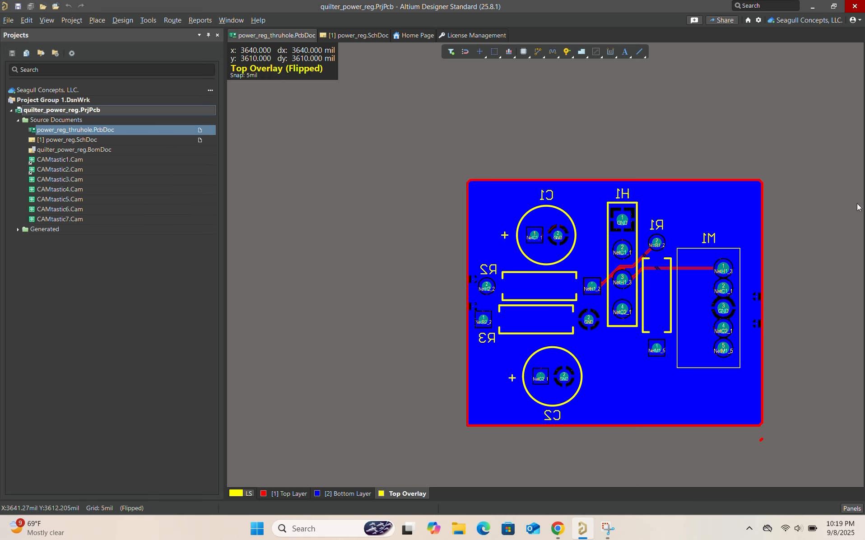
{"action": "key", "text": "v"}
{"action": "key", "text": "b"}
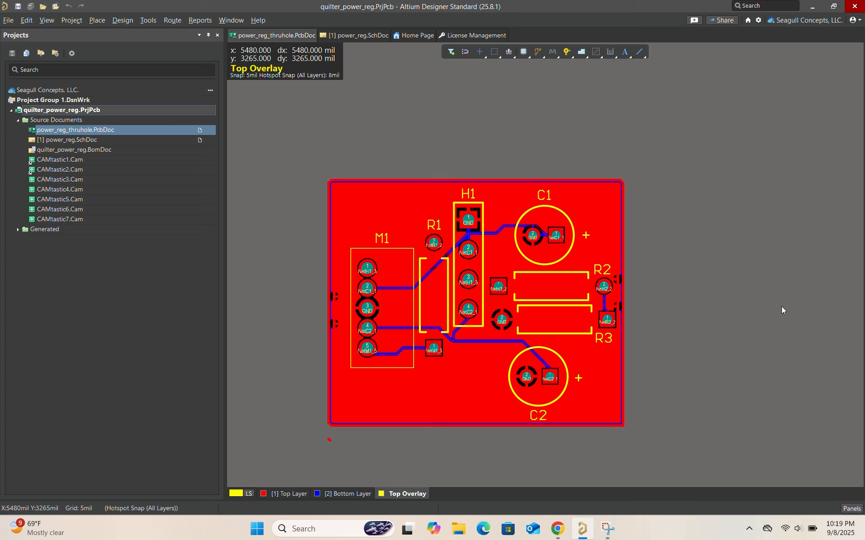
Switch the board to 3D and examine the components mounted on its top side
{"action": "key", "text": "3"}
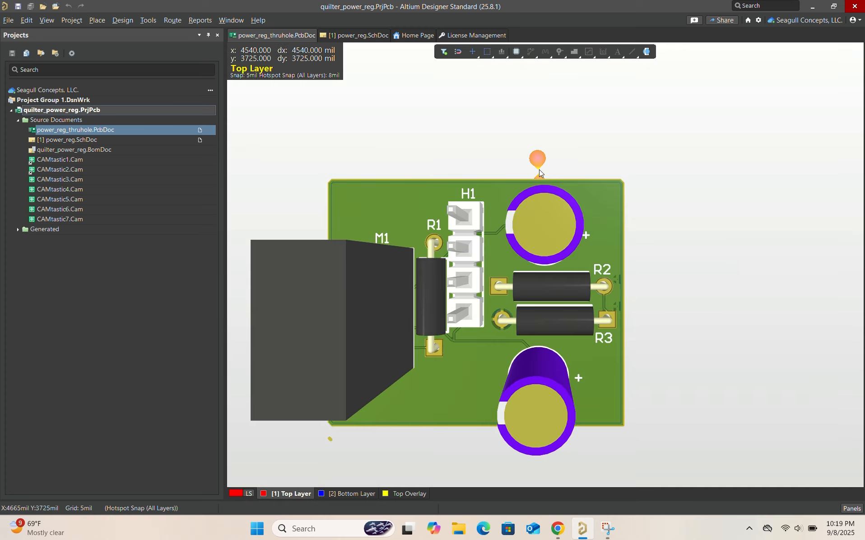
{"action": "scroll", "coordinate": [539, 170], "scroll_direction": "down", "scroll_amount": 5, "text": "ctrl"}
{"action": "scroll", "coordinate": [665, 185], "scroll_direction": "up", "scroll_amount": 5, "text": "ctrl"}
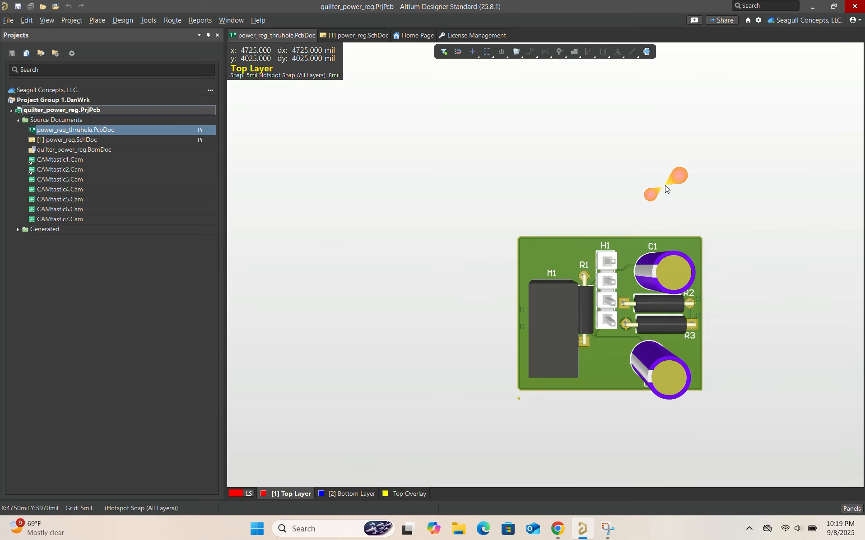
{"action": "scroll", "coordinate": [717, 267], "scroll_direction": "down", "scroll_amount": 1, "text": "ctrl"}
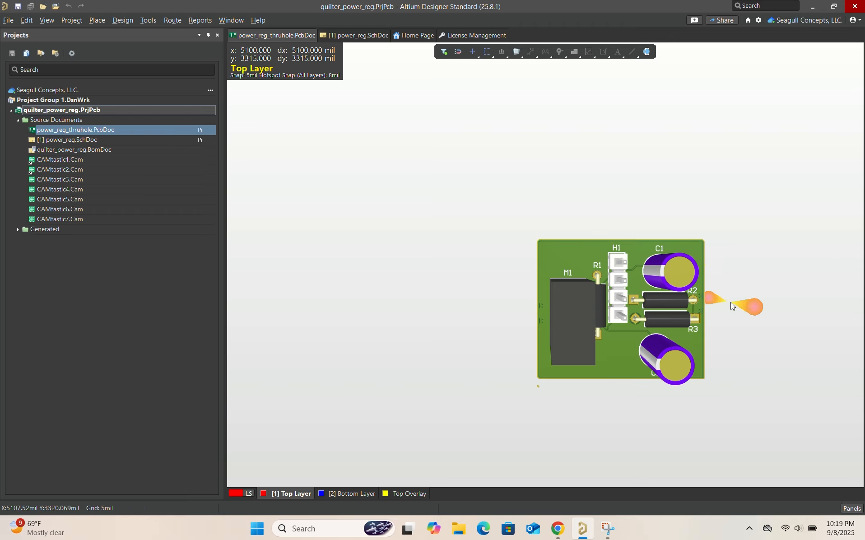
{"action": "scroll", "coordinate": [731, 302], "scroll_direction": "up", "scroll_amount": 1, "text": "ctrl"}
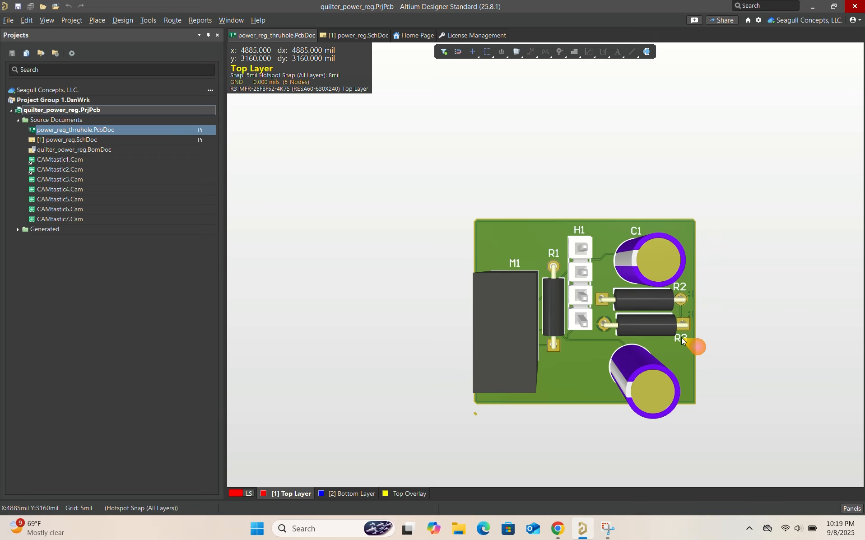
Flip the 3D board and examine the component leads, pads and traces on its underside
{"action": "key", "text": "v"}
{"action": "key", "text": "b"}
{"action": "scroll", "coordinate": [400, 284], "scroll_direction": "up", "scroll_amount": 2, "text": "ctrl"}
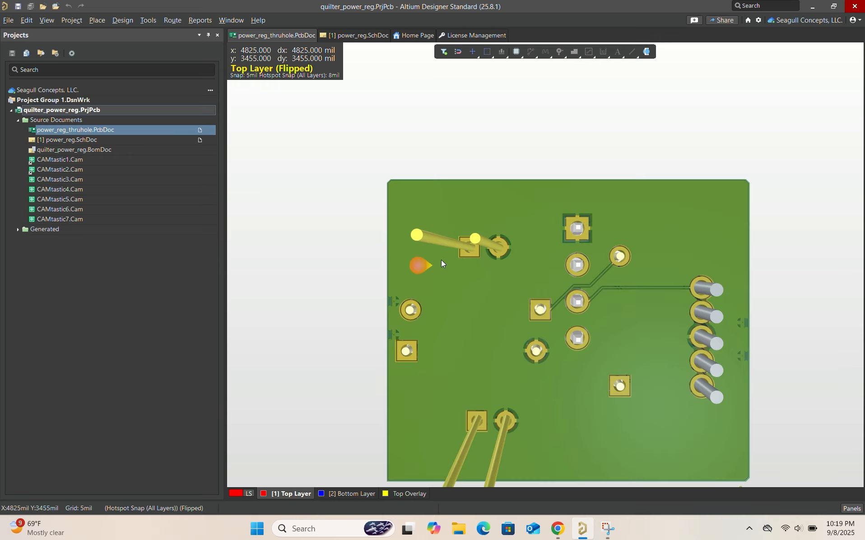
{"action": "scroll", "coordinate": [450, 234], "scroll_direction": "down", "scroll_amount": 2, "text": "ctrl"}
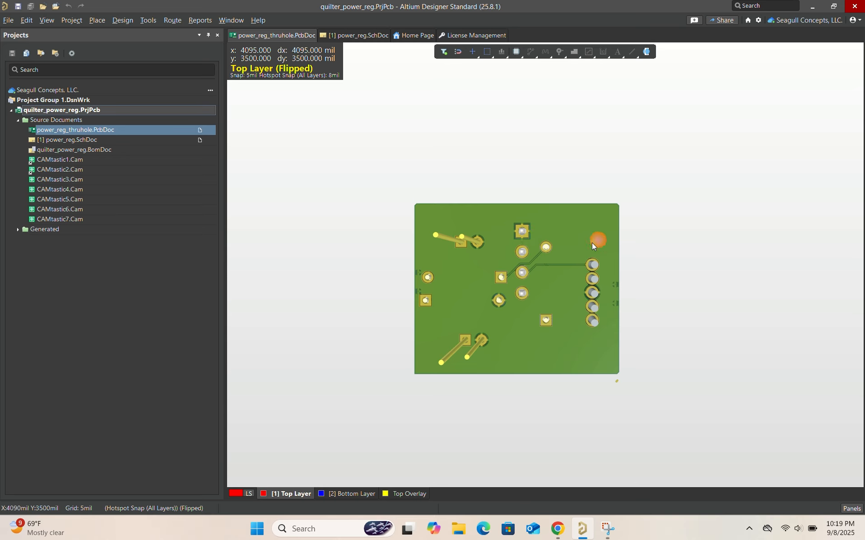
{"action": "scroll", "coordinate": [588, 269], "scroll_direction": "up", "scroll_amount": 3, "text": "ctrl"}
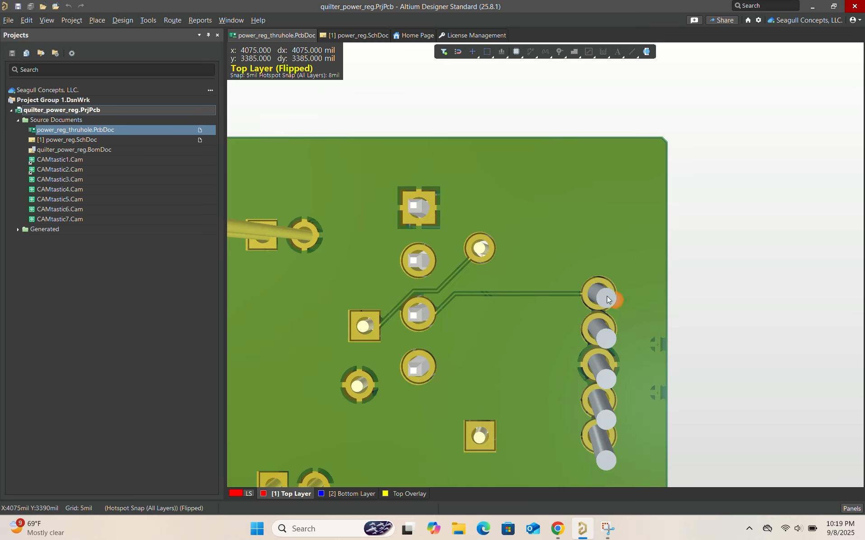
{"action": "scroll", "coordinate": [607, 366], "scroll_direction": "down", "scroll_amount": 4, "text": "ctrl"}
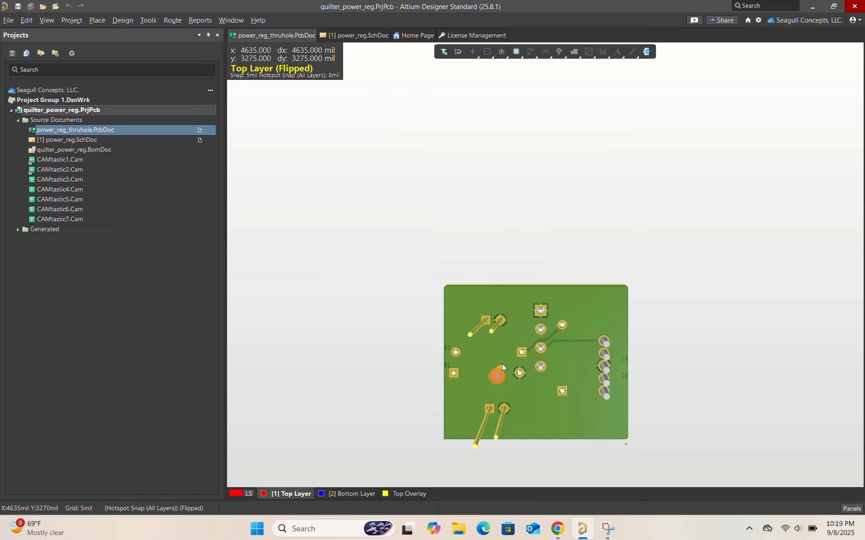
Turn the board back to its top side and compare its 3D and 2D views, finishing in 2D
{"action": "key", "text": "v"}
{"action": "key", "text": "b"}
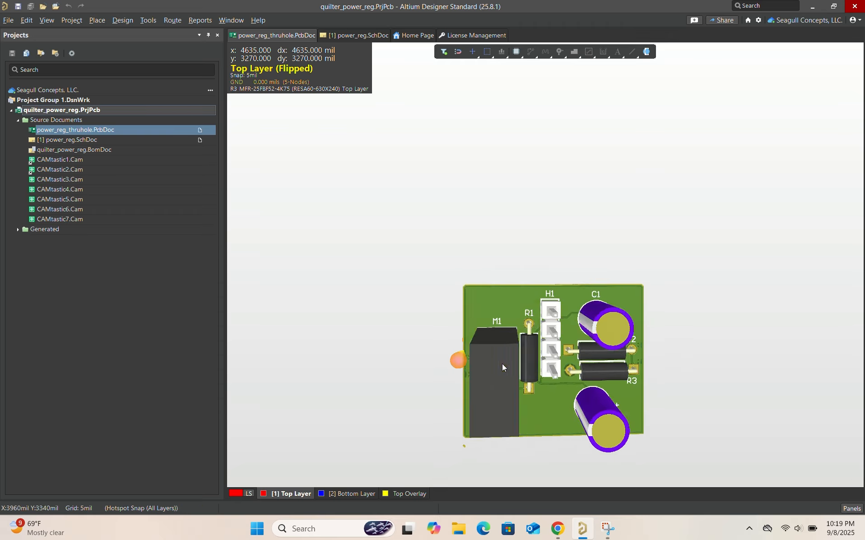
{"action": "right_click_drag", "start_coordinate": [502, 363], "coordinate": [502, 301], "text": "shift"}
{"action": "key", "text": "0"}
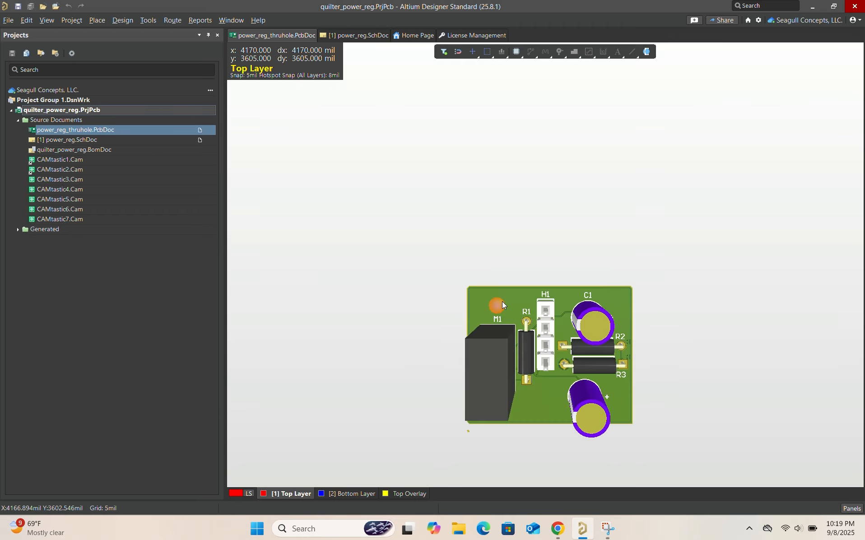
{"action": "key", "text": "2"}
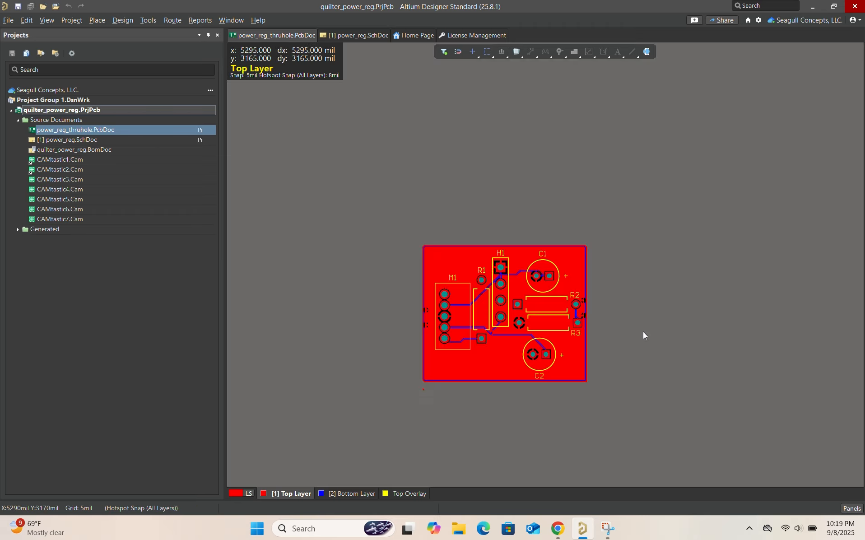
{"action": "key", "text": "3"}
{"action": "key", "text": "2"}
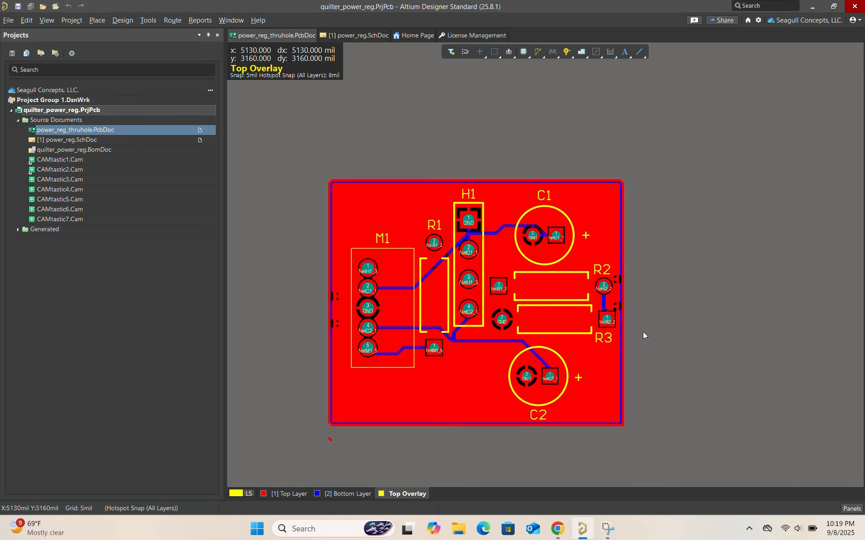
{"action": "key", "text": "3"}
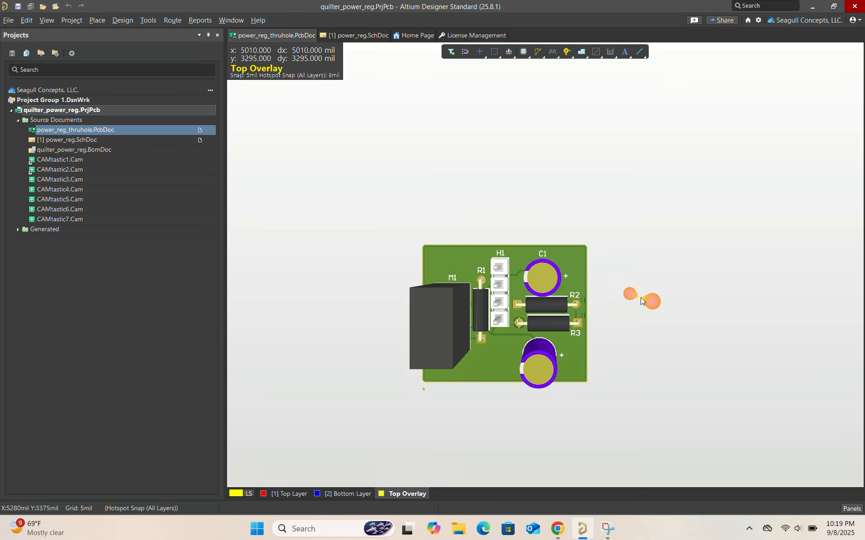
{"action": "key", "text": "2"}
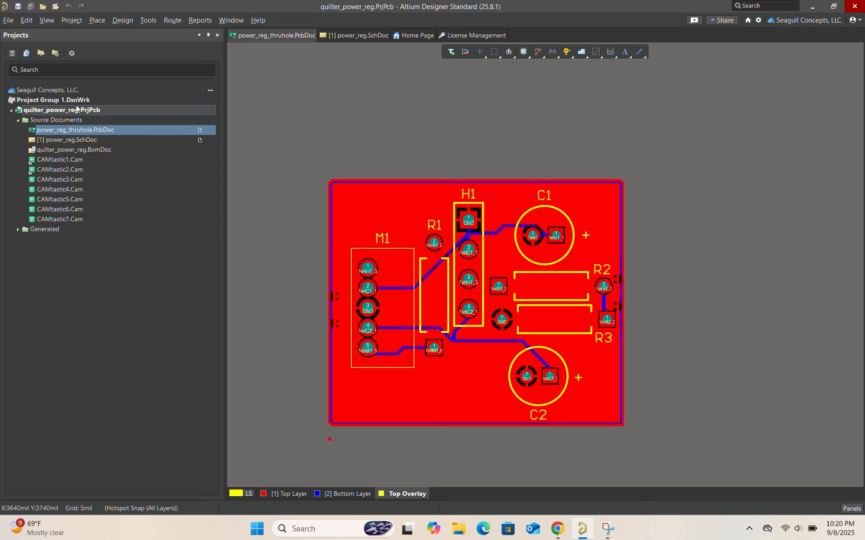
Generate the Gerber fabrication files for the board, accepting the existing setup with all listed layers plotted
{"action": "left_click", "coordinate": [7, 20]}
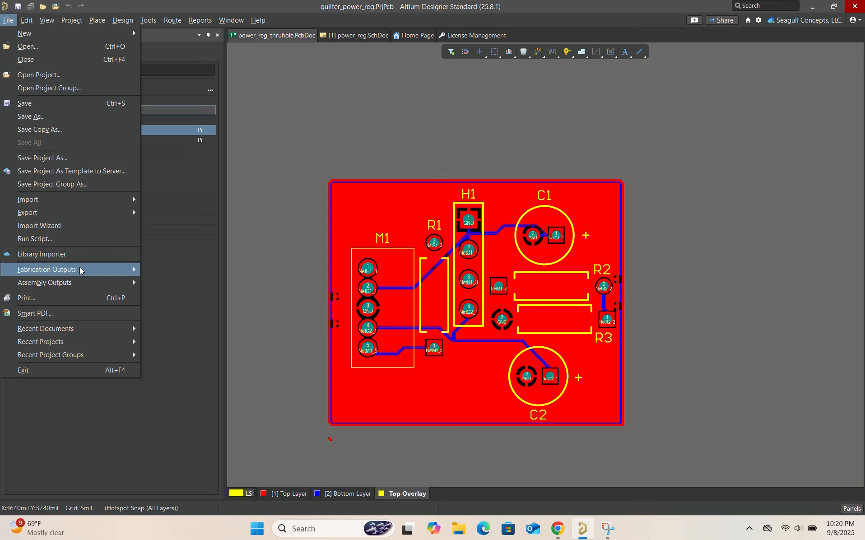
{"action": "mouse_move", "coordinate": [82, 270]}
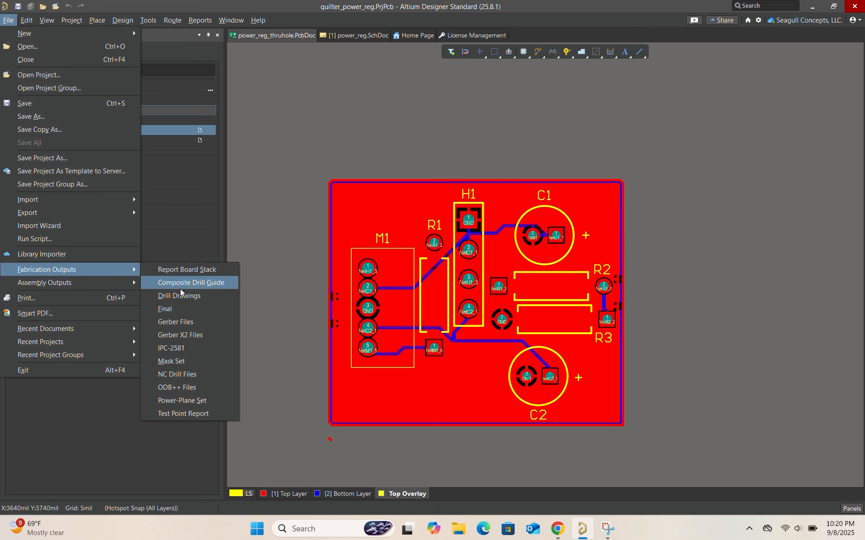
{"action": "left_click", "coordinate": [186, 323]}
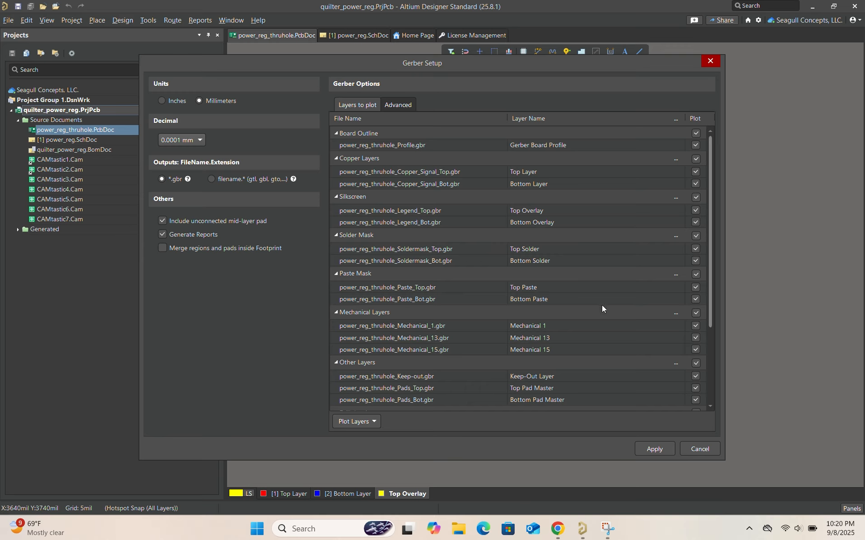
{"action": "scroll", "coordinate": [690, 356], "scroll_direction": "down", "scroll_amount": 3}
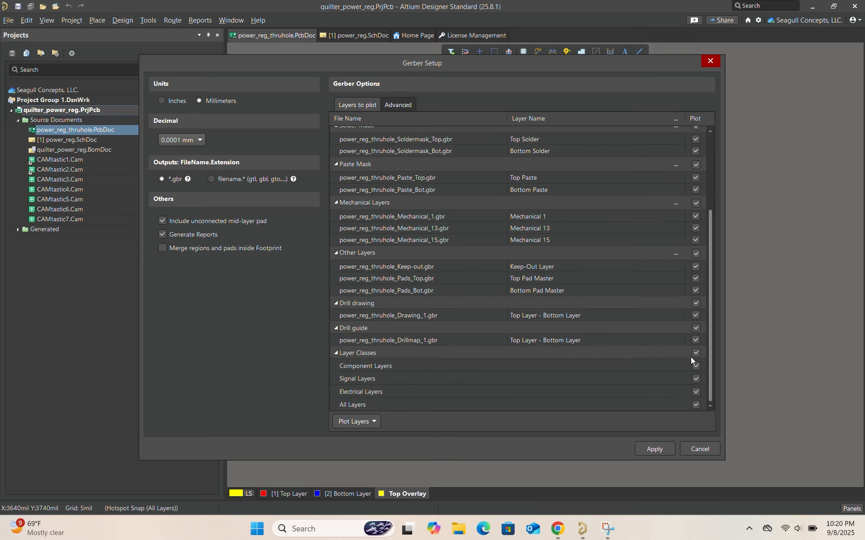
{"action": "left_click", "coordinate": [650, 450]}
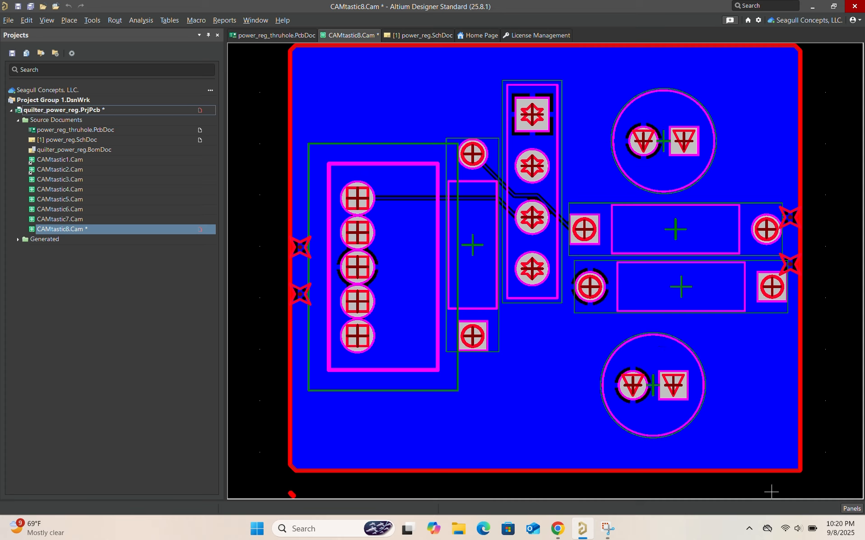
Display the CAMtastic layer list for the generated Gerbers and hide all layers, from the profile up to the top legend
{"action": "left_click", "coordinate": [852, 508]}
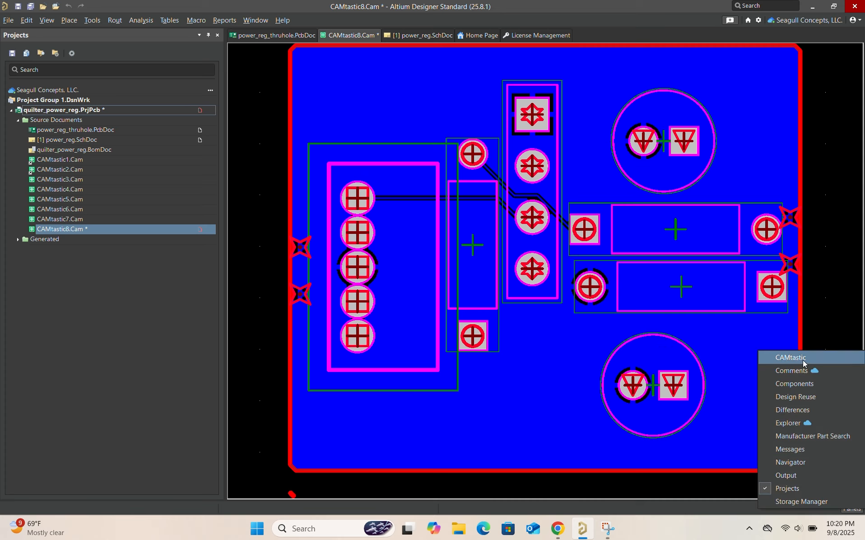
{"action": "left_click", "coordinate": [789, 358]}
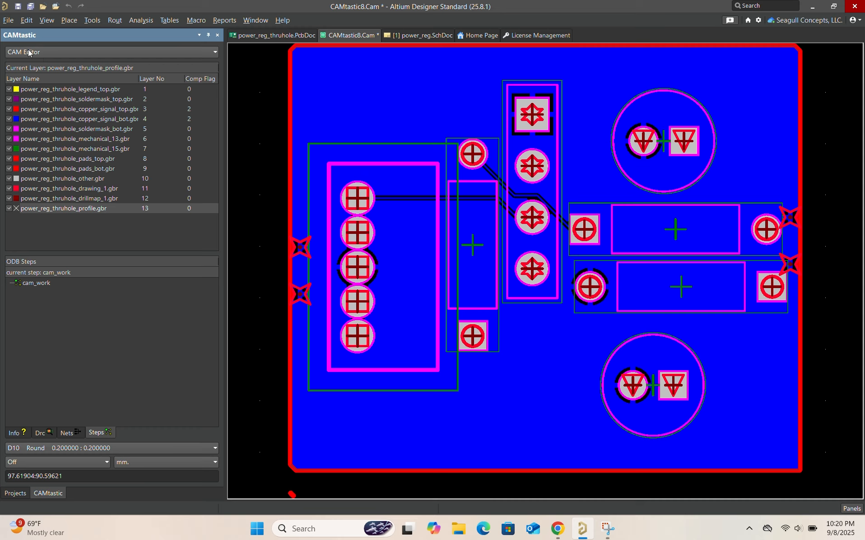
{"action": "left_click", "coordinate": [9, 210]}
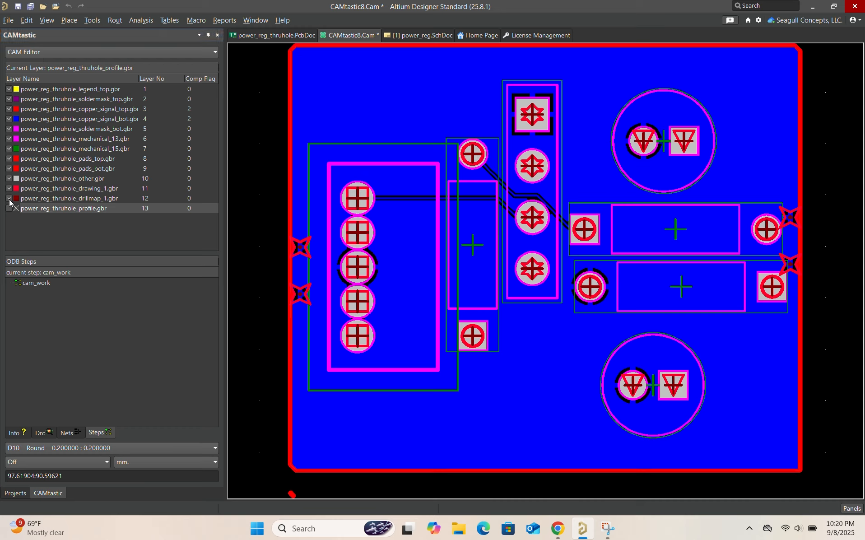
{"action": "left_click", "coordinate": [8, 199]}
{"action": "left_click", "coordinate": [9, 190]}
{"action": "left_click", "coordinate": [9, 179]}
{"action": "left_click", "coordinate": [9, 169]}
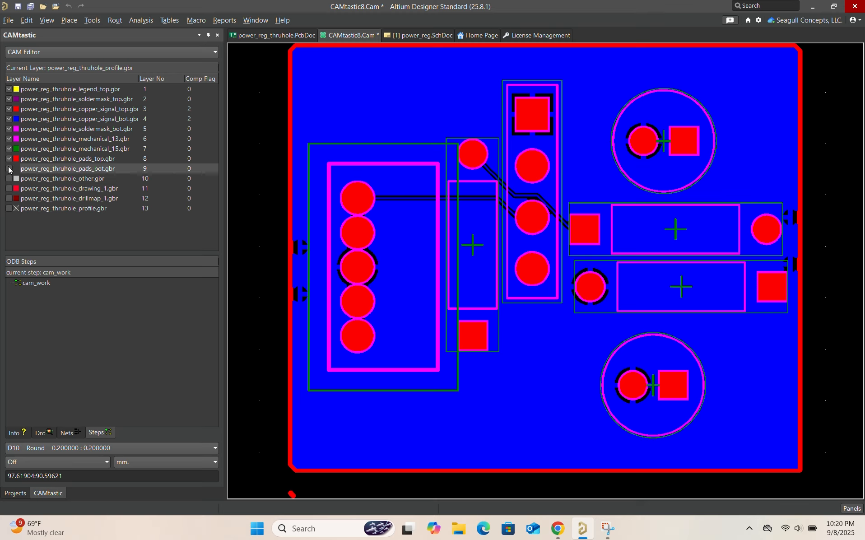
{"action": "left_click", "coordinate": [8, 159]}
{"action": "left_click", "coordinate": [9, 149]}
{"action": "left_click", "coordinate": [8, 139]}
{"action": "left_click", "coordinate": [9, 130]}
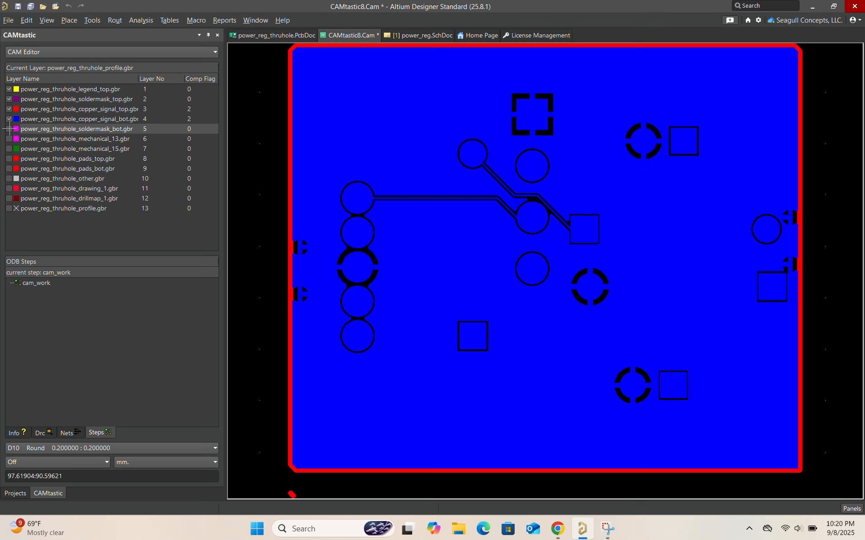
{"action": "left_click", "coordinate": [8, 119]}
{"action": "left_click", "coordinate": [8, 109]}
{"action": "left_click", "coordinate": [8, 98]}
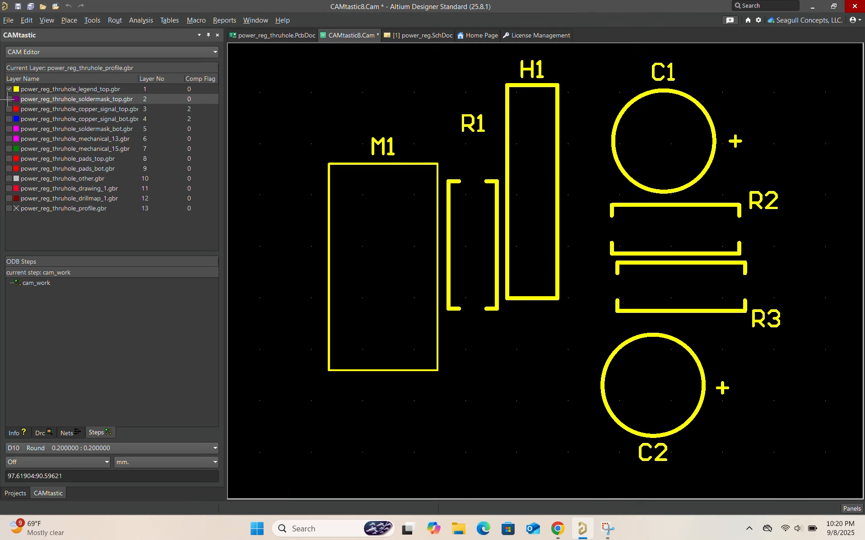
{"action": "left_click", "coordinate": [9, 89]}
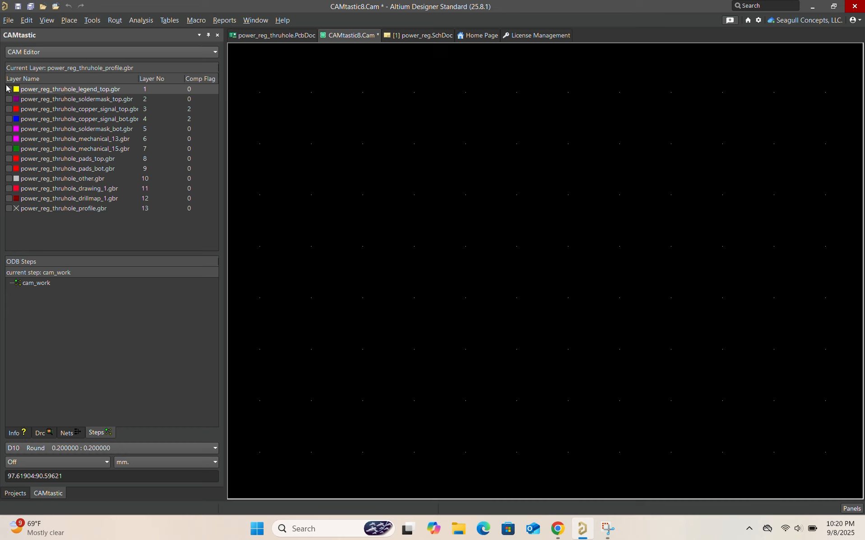
View the top legend Gerber layer by itself, then show only the top solder mask layer
{"action": "left_click", "coordinate": [9, 89]}
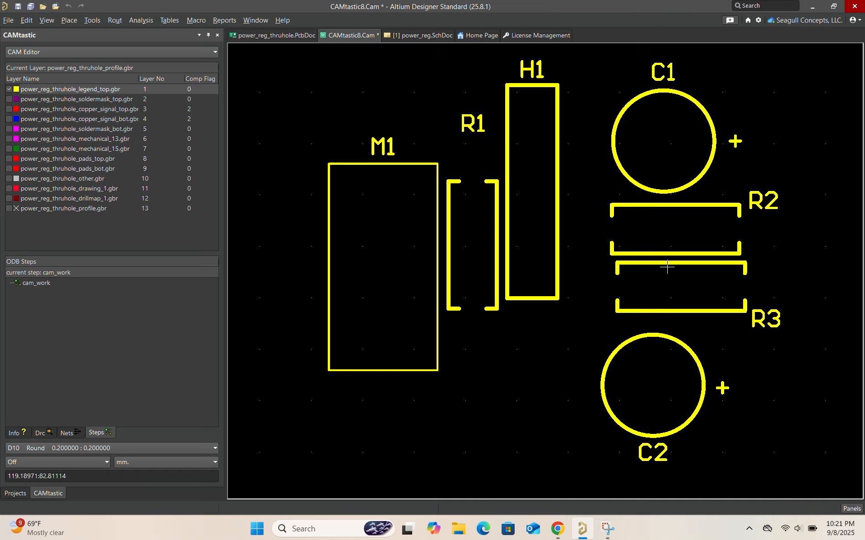
{"action": "left_click", "coordinate": [9, 99]}
{"action": "left_click", "coordinate": [8, 89]}
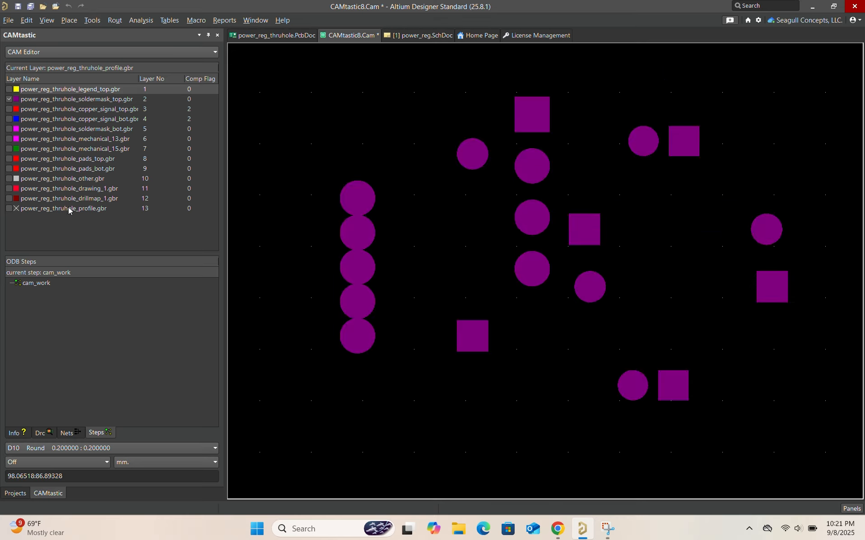
Check the top copper, bottom copper and bottom solder mask Gerber layers one at a time, hiding each before the following one
{"action": "left_click", "coordinate": [9, 110]}
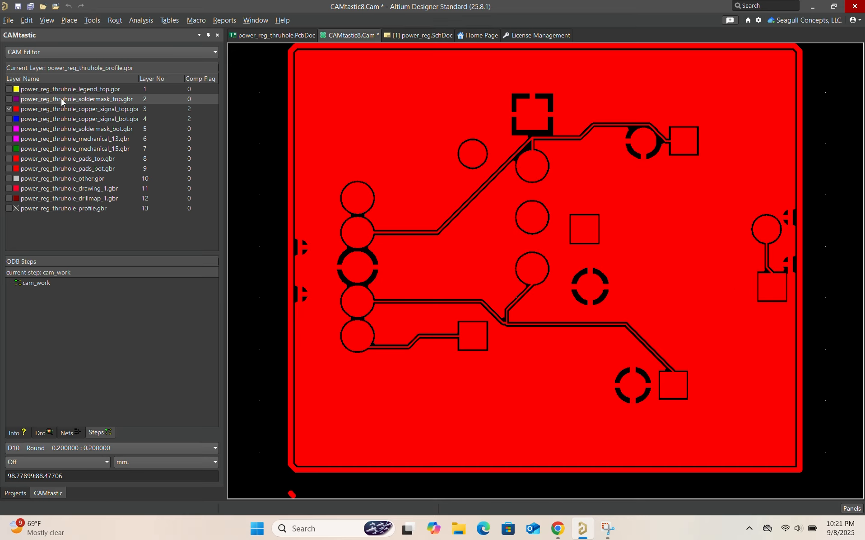
{"action": "left_click", "coordinate": [9, 119]}
{"action": "left_click", "coordinate": [10, 110]}
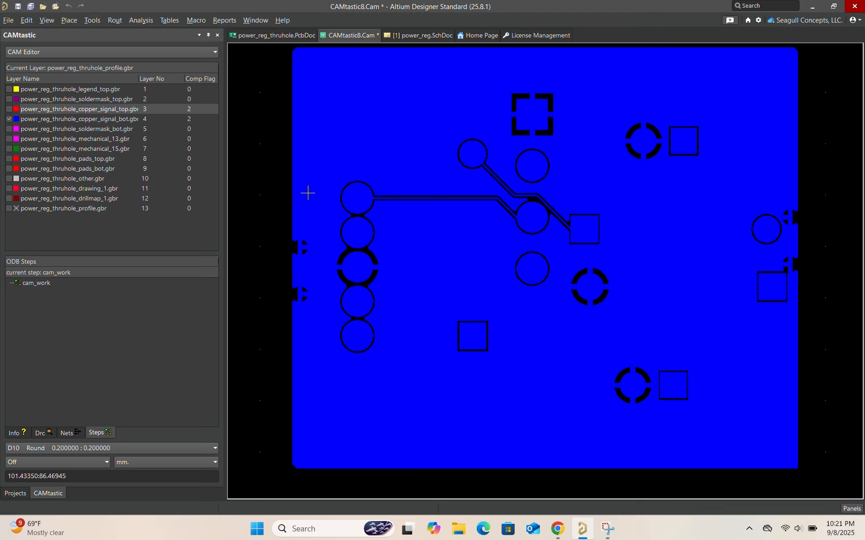
{"action": "left_click", "coordinate": [10, 128]}
{"action": "left_click", "coordinate": [10, 119]}
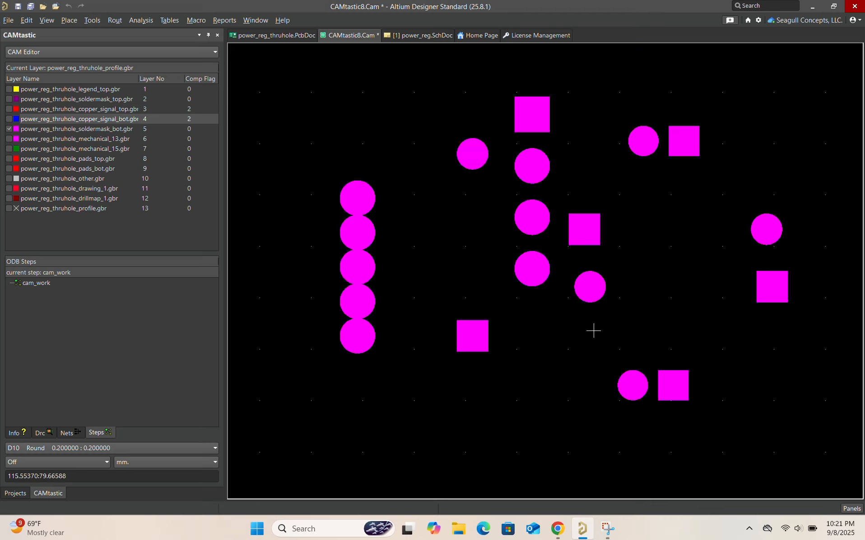
View the mechanical_13 Gerber layer by itself, then show only the mechanical_15 layer
{"action": "left_click", "coordinate": [9, 138]}
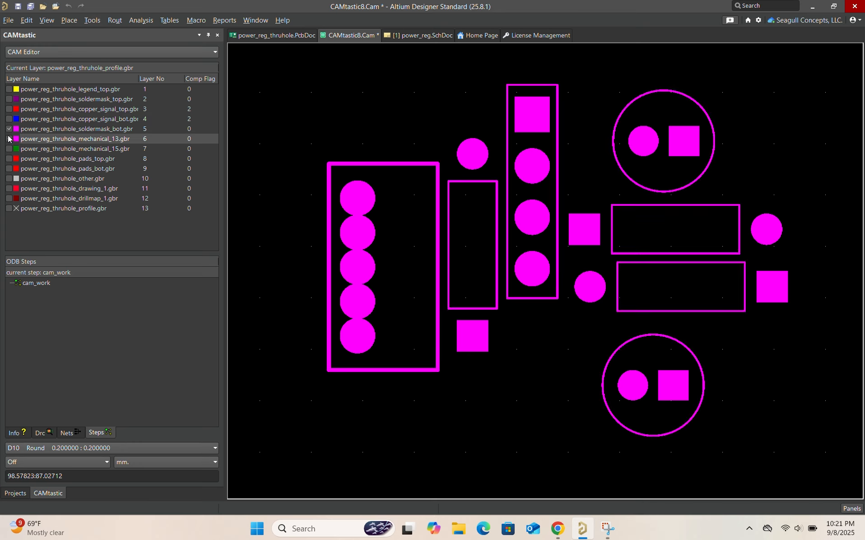
{"action": "left_click", "coordinate": [9, 129]}
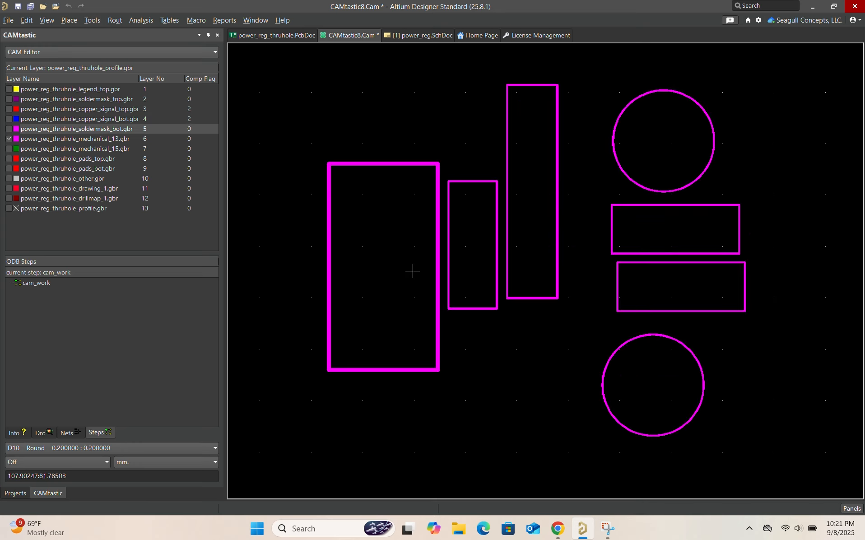
{"action": "left_click", "coordinate": [9, 149]}
{"action": "left_click", "coordinate": [9, 138]}
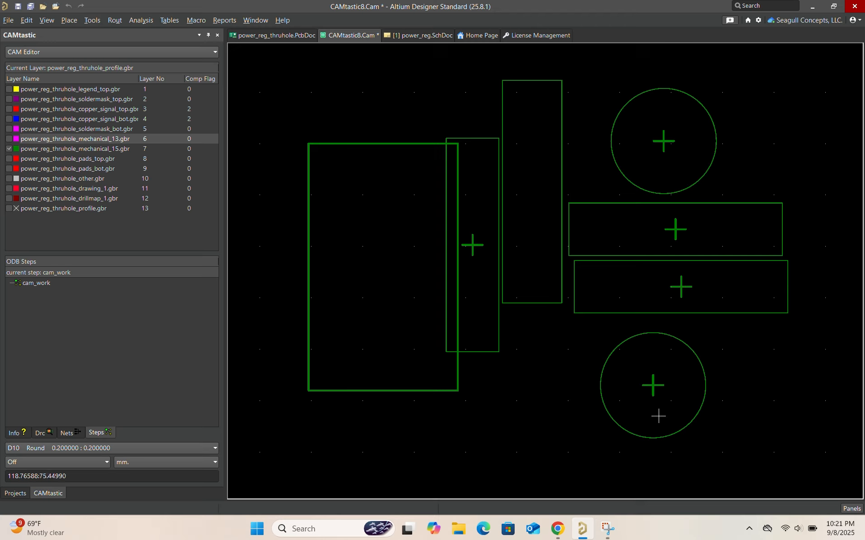
Display the top pads Gerber layer alone, then isolate the bottom pads layer
{"action": "left_click", "coordinate": [9, 158]}
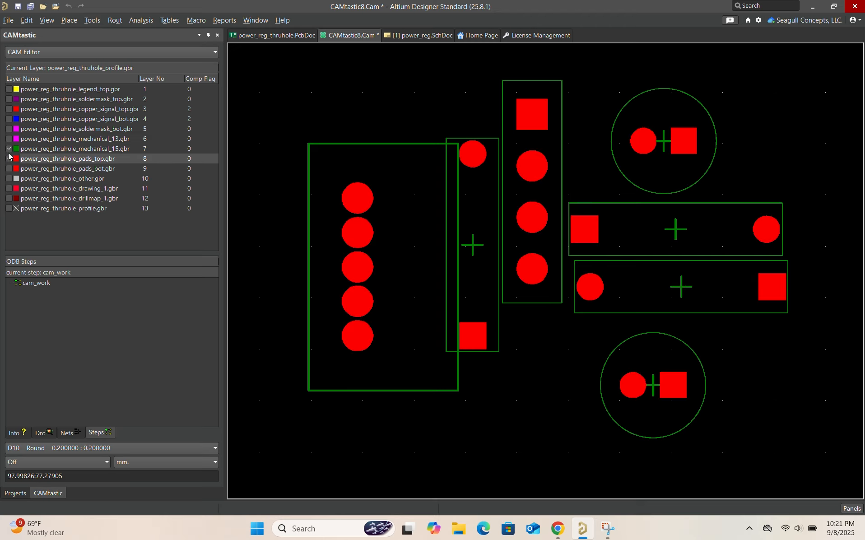
{"action": "left_click", "coordinate": [9, 148]}
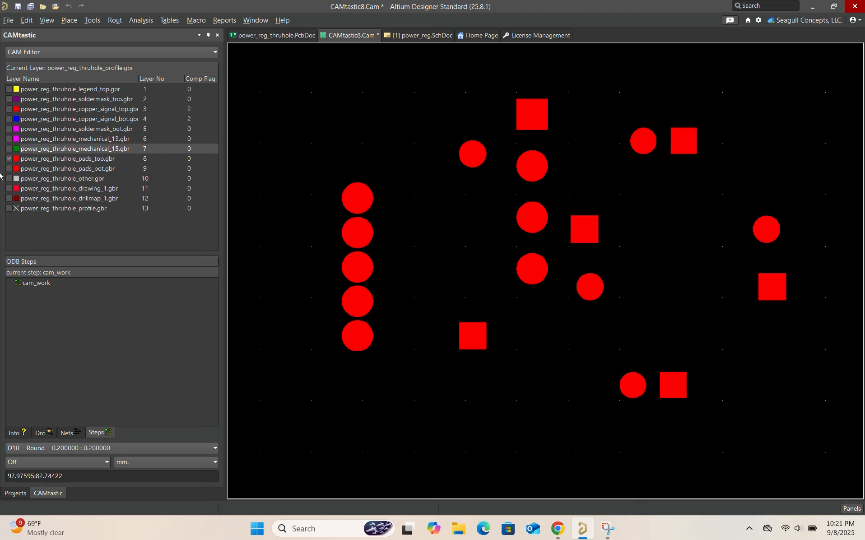
{"action": "left_click", "coordinate": [9, 169]}
{"action": "left_click", "coordinate": [10, 158]}
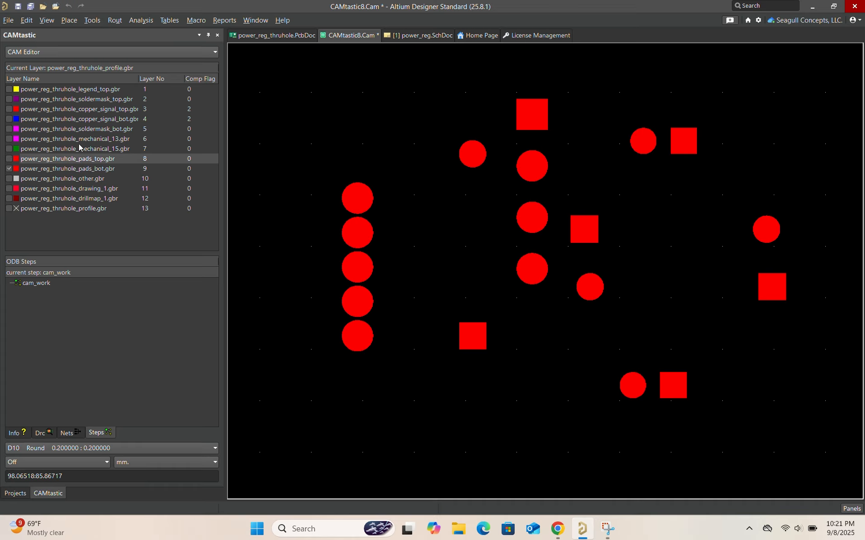
Inspect the power_reg_thruhole_other layer on its own, then show only the drawing_1 layer
{"action": "left_click", "coordinate": [9, 178]}
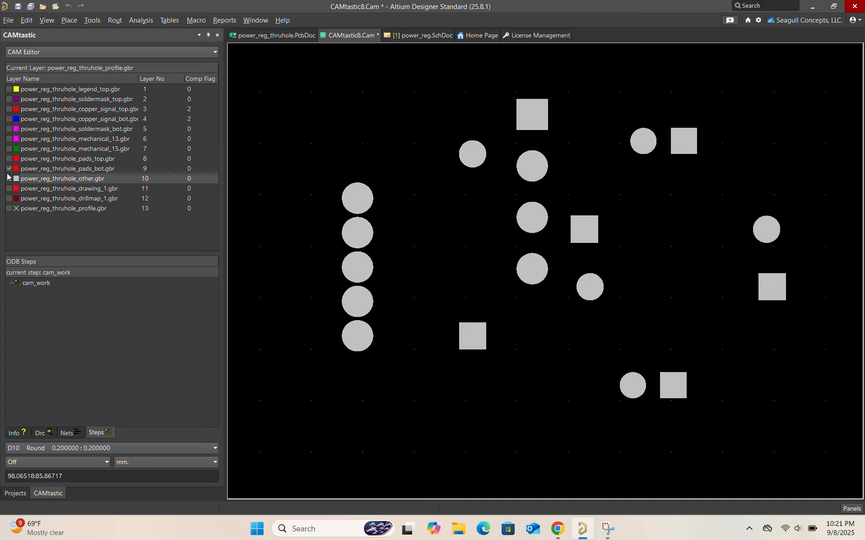
{"action": "left_click", "coordinate": [8, 168]}
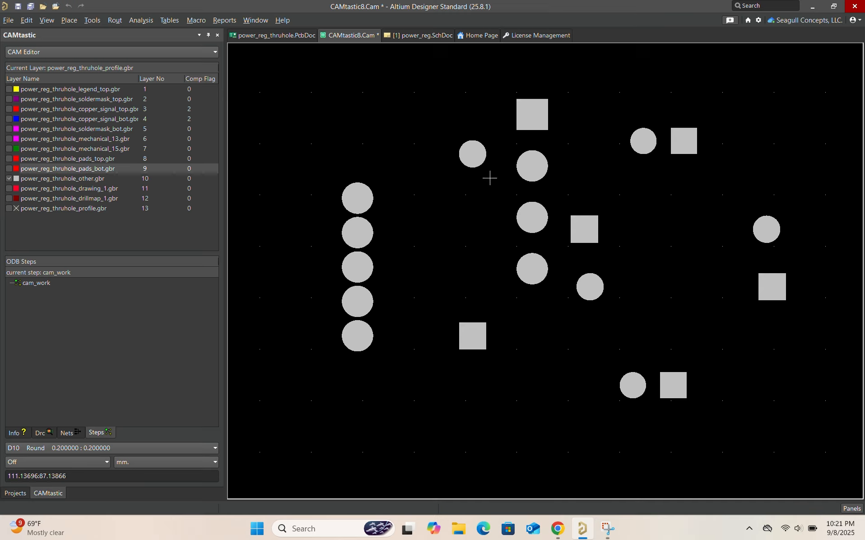
{"action": "left_click", "coordinate": [13, 188]}
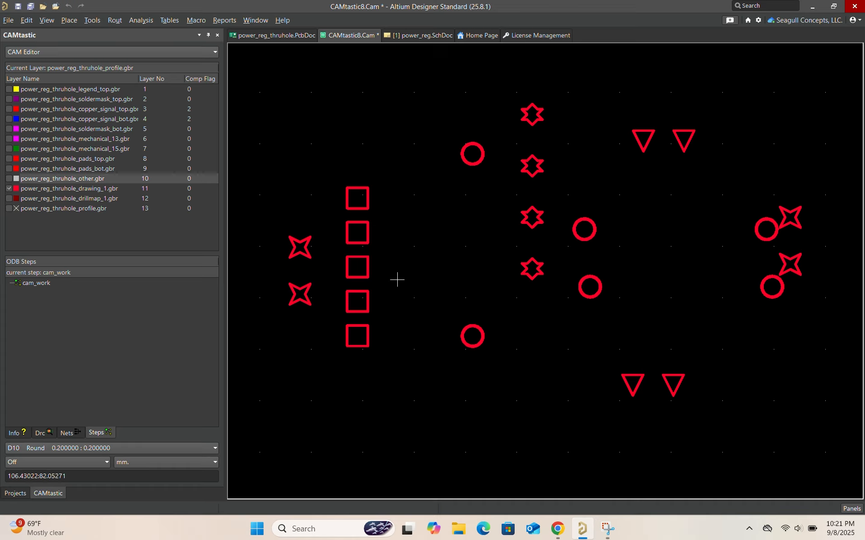
Isolate the drillmap_1 layer to inspect it, then show only the board profile layer
{"action": "left_click", "coordinate": [9, 199]}
{"action": "left_click", "coordinate": [8, 188]}
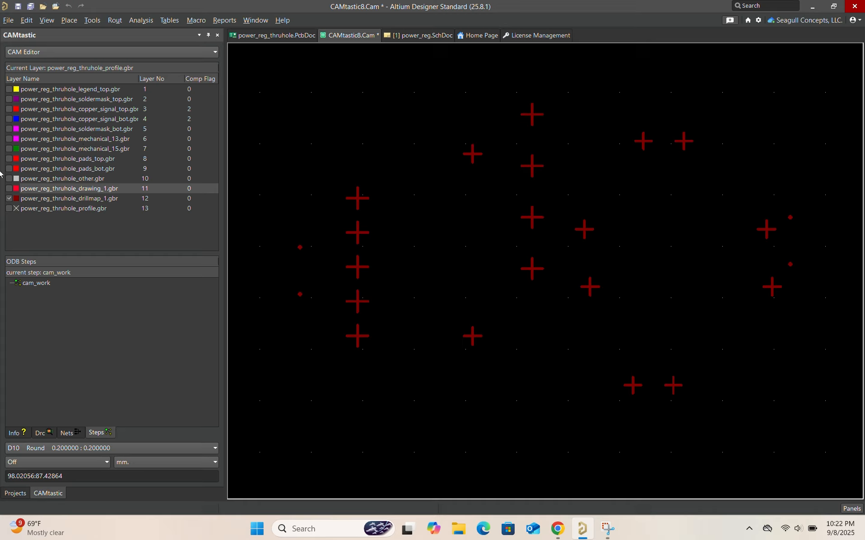
{"action": "left_click", "coordinate": [9, 208]}
{"action": "left_click", "coordinate": [9, 198]}
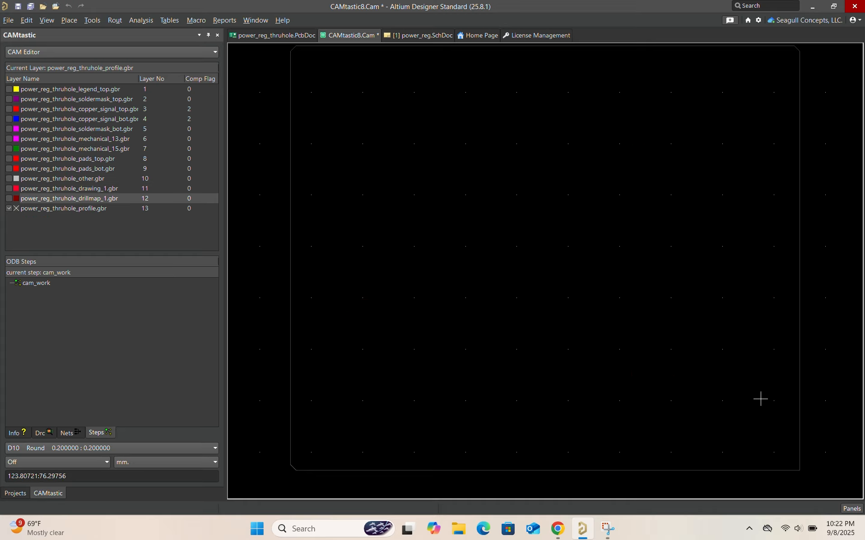
Make all thirteen Gerber layers visible together again, from the top legend through the board profile
{"action": "left_click", "coordinate": [9, 208]}
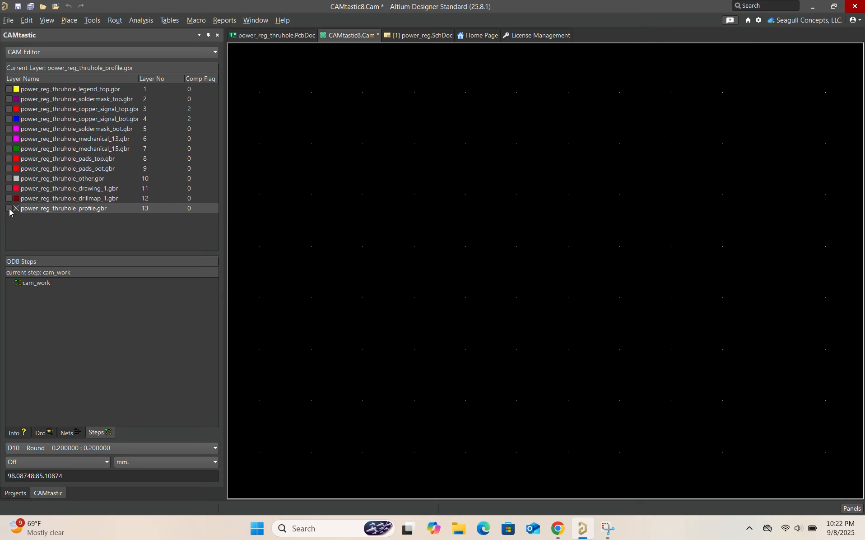
{"action": "left_click", "coordinate": [9, 89]}
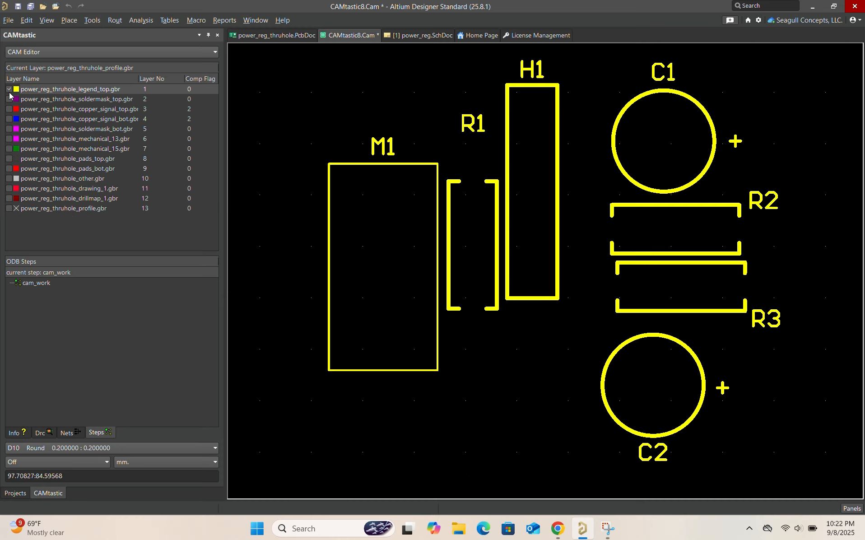
{"action": "left_click", "coordinate": [8, 109]}
{"action": "left_click", "coordinate": [9, 99]}
{"action": "left_click", "coordinate": [9, 119]}
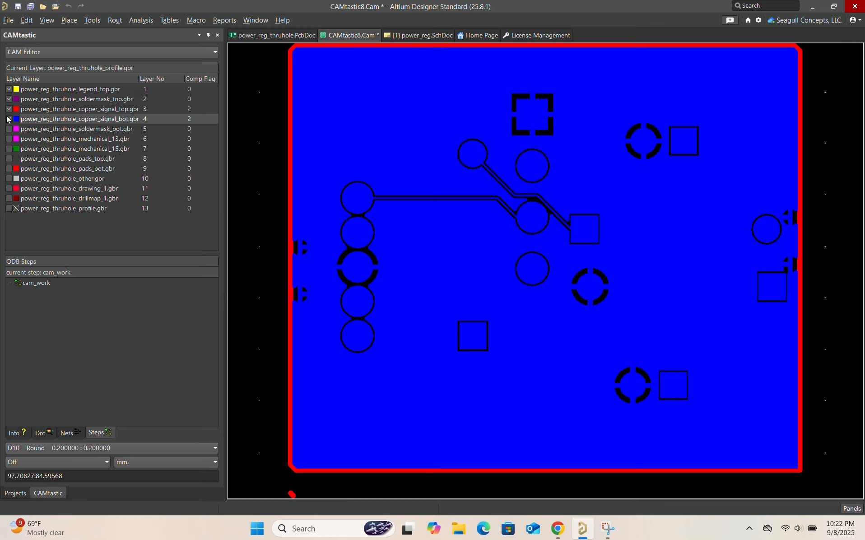
{"action": "left_click", "coordinate": [9, 138]}
{"action": "left_click", "coordinate": [8, 129]}
{"action": "left_click", "coordinate": [9, 148]}
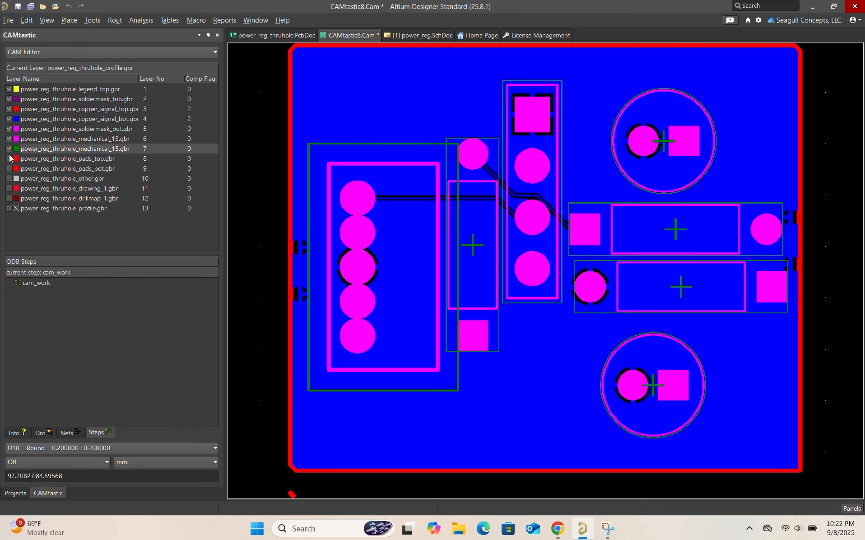
{"action": "left_click", "coordinate": [9, 158]}
{"action": "left_click", "coordinate": [9, 168]}
{"action": "left_click", "coordinate": [9, 178]}
{"action": "left_click", "coordinate": [9, 189]}
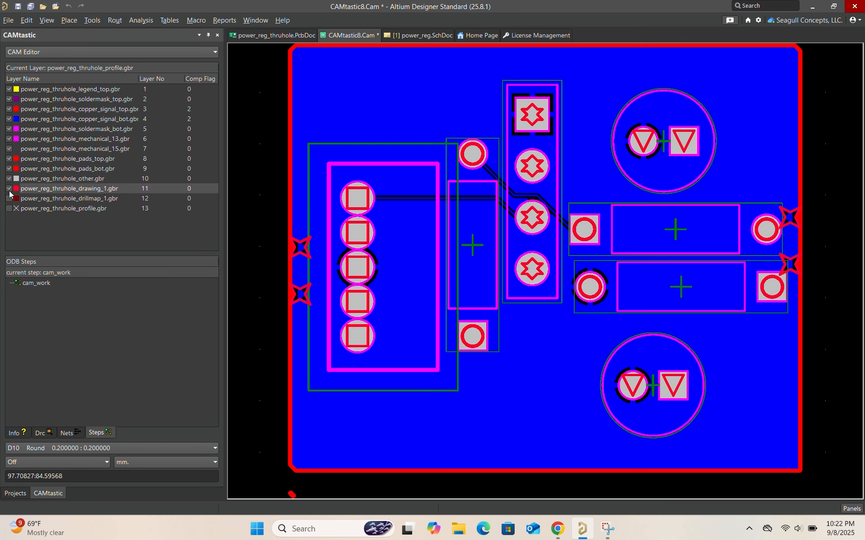
{"action": "left_click", "coordinate": [9, 198]}
{"action": "left_click", "coordinate": [9, 209]}
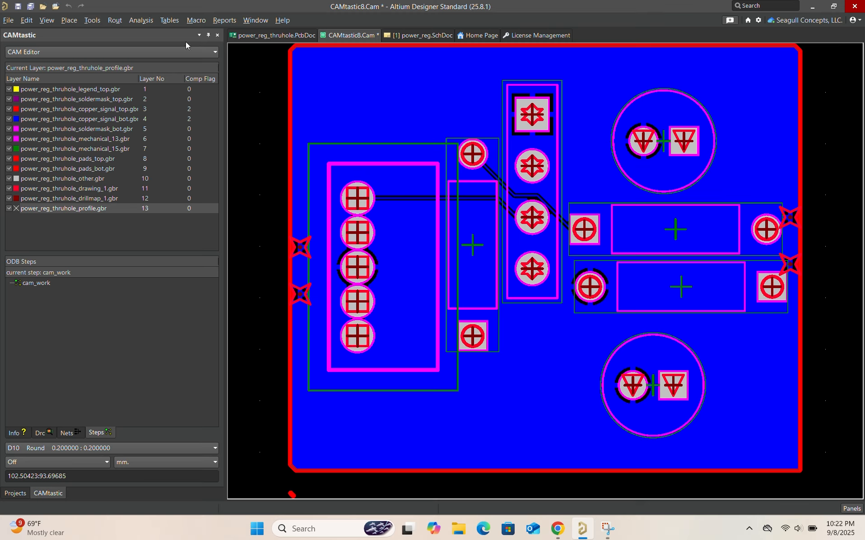
Generate NC drill files from the power_reg_thruhole board in millimetres with 4:4 format, and accept the drill data import with its default settings
{"action": "left_click", "coordinate": [288, 35]}
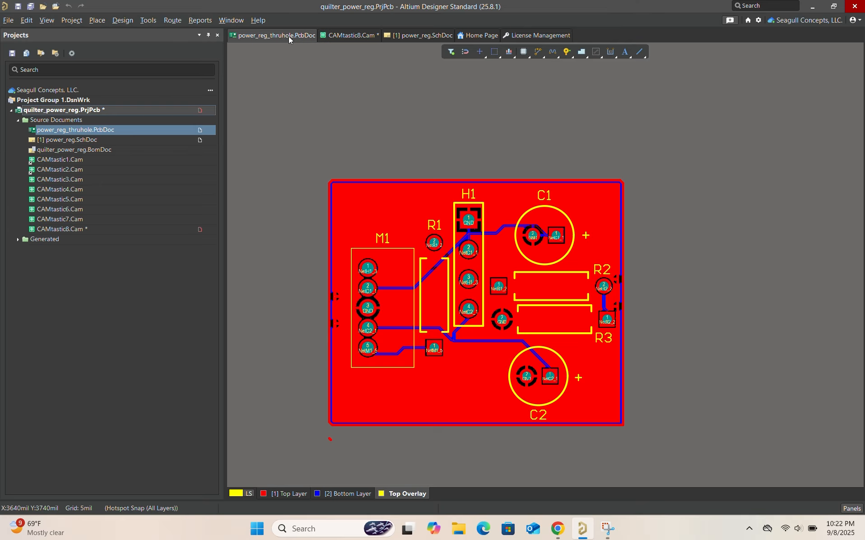
{"action": "left_click", "coordinate": [4, 22]}
{"action": "mouse_move", "coordinate": [70, 283]}
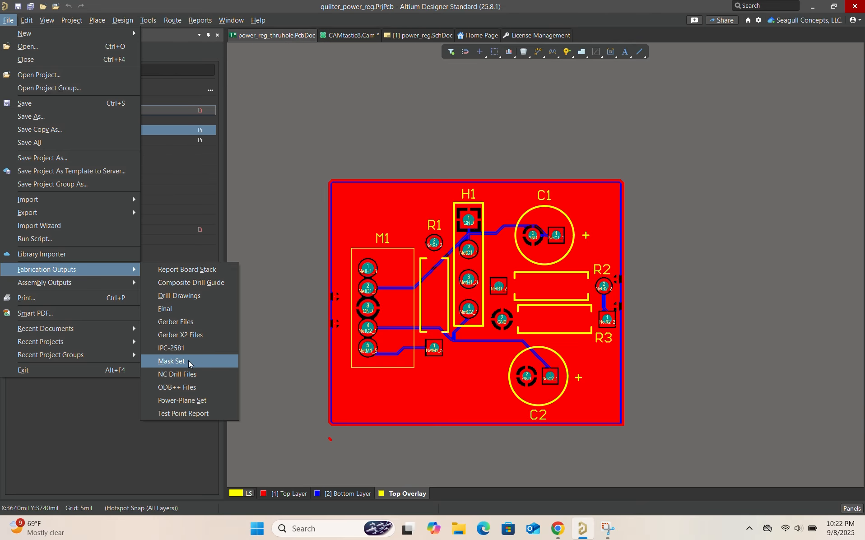
{"action": "left_click", "coordinate": [193, 372]}
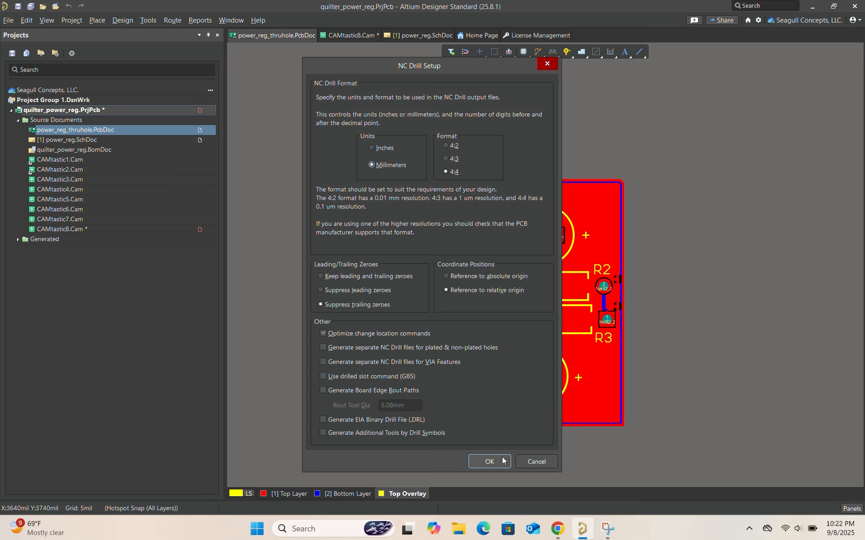
{"action": "left_click", "coordinate": [489, 460]}
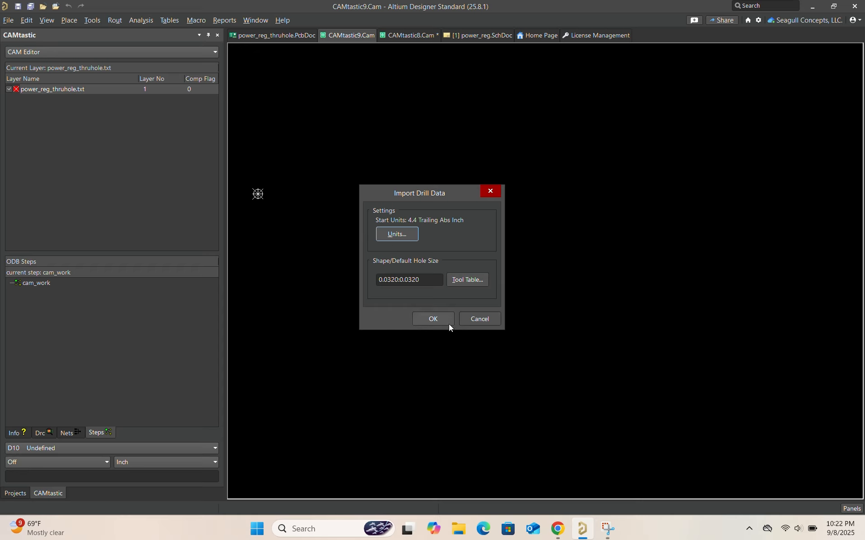
{"action": "left_click", "coordinate": [433, 319]}
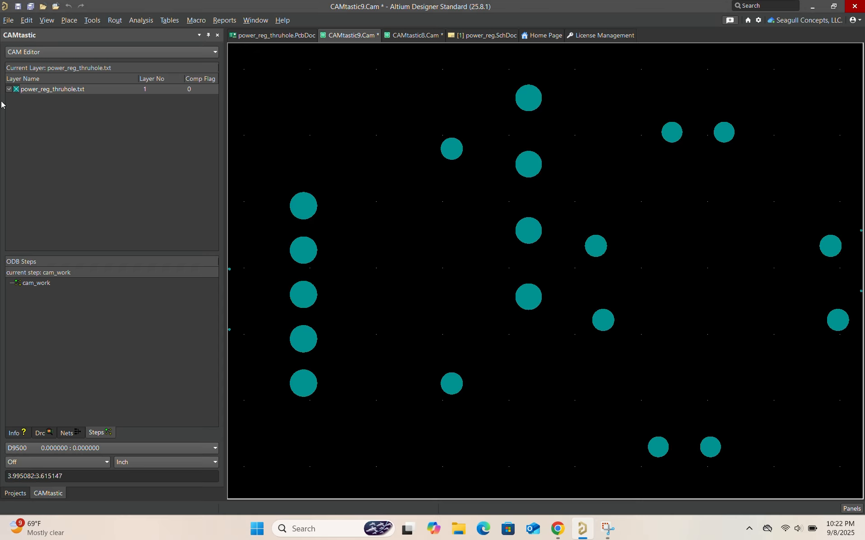
Toggle the imported drill layer off and on, then compare the board with the drill data in CAMtastic9 and the Gerbers in CAMtastic8
{"action": "left_click", "coordinate": [7, 89]}
{"action": "left_click", "coordinate": [7, 89]}
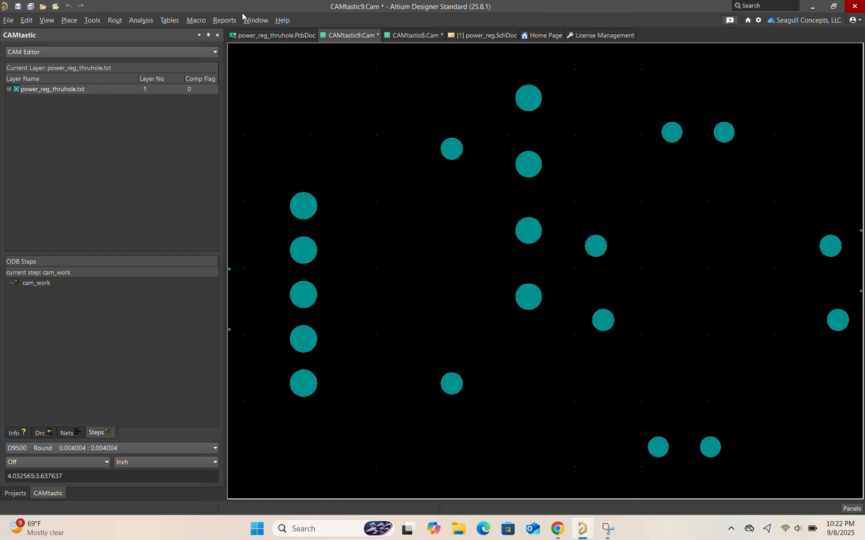
{"action": "left_click", "coordinate": [272, 35]}
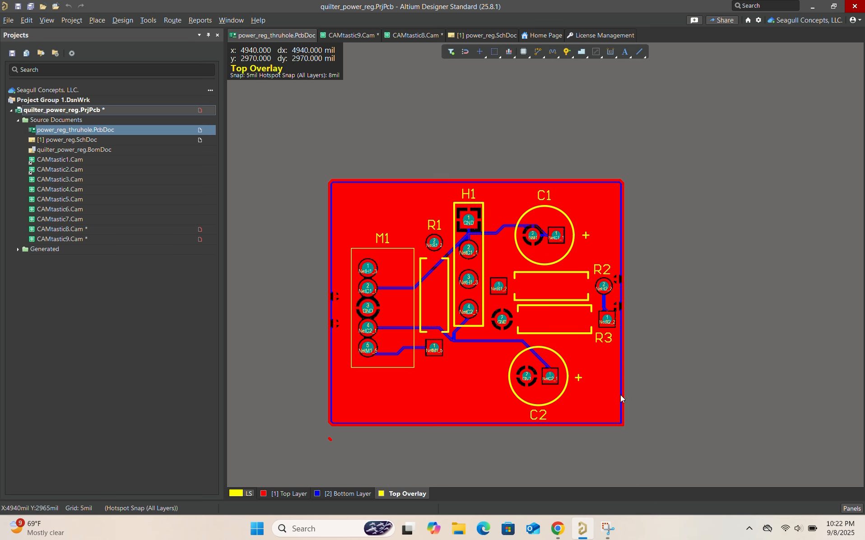
{"action": "left_click", "coordinate": [346, 36]}
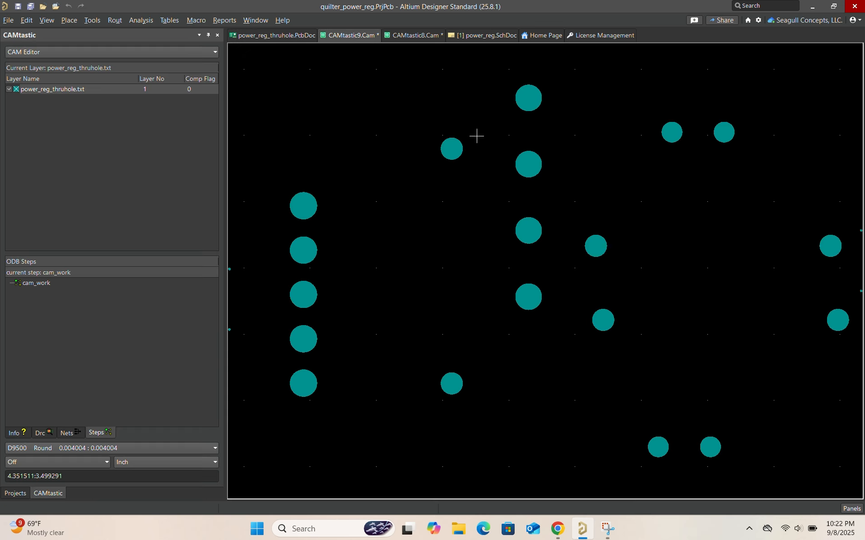
{"action": "left_click", "coordinate": [394, 37]}
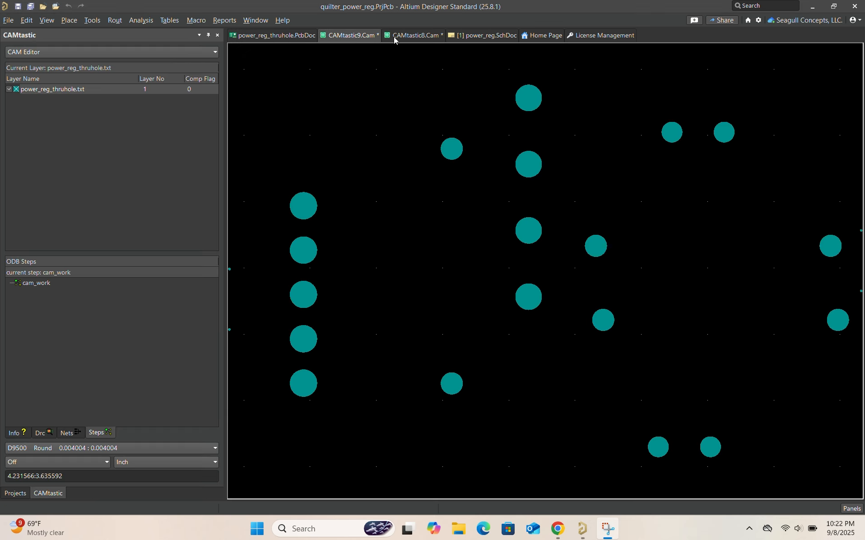
{"action": "left_click", "coordinate": [428, 38]}
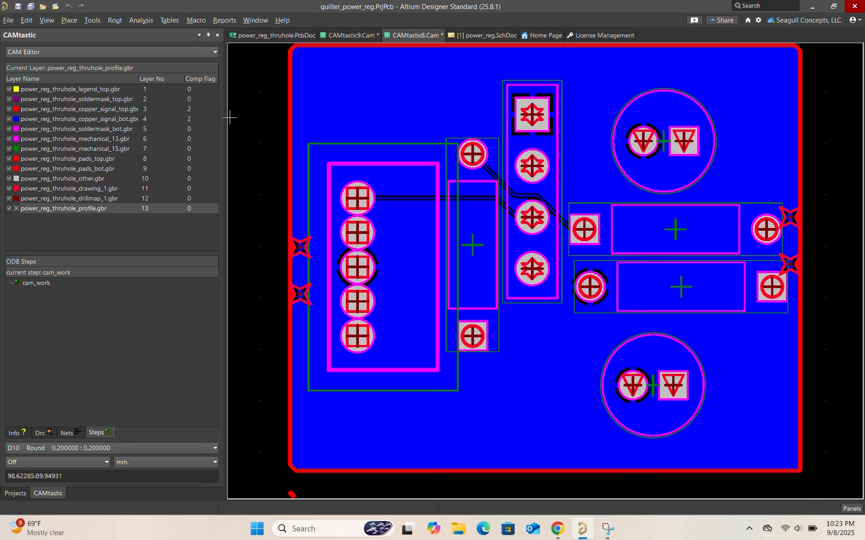
Return to the power_reg_thruhole board document and view the board in 3D, then in 2D
{"action": "left_click", "coordinate": [294, 35]}
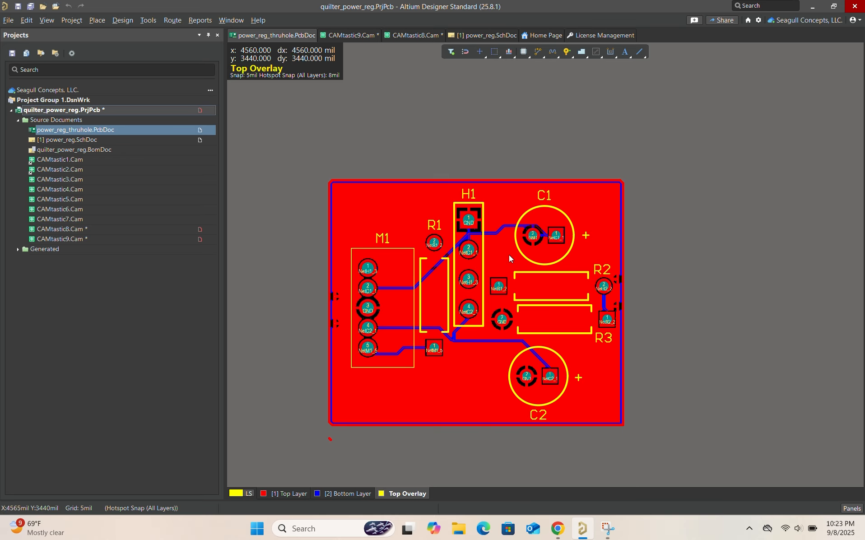
{"action": "key", "text": "3"}
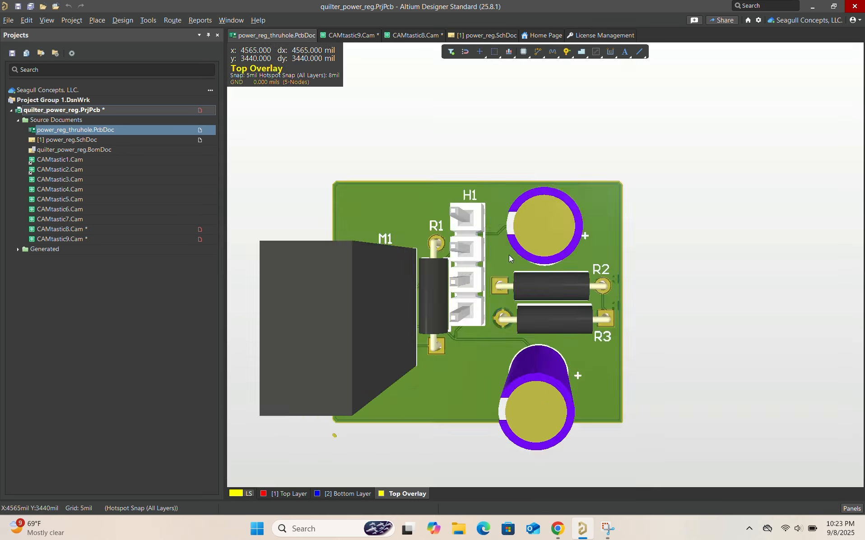
{"action": "key", "text": "2"}
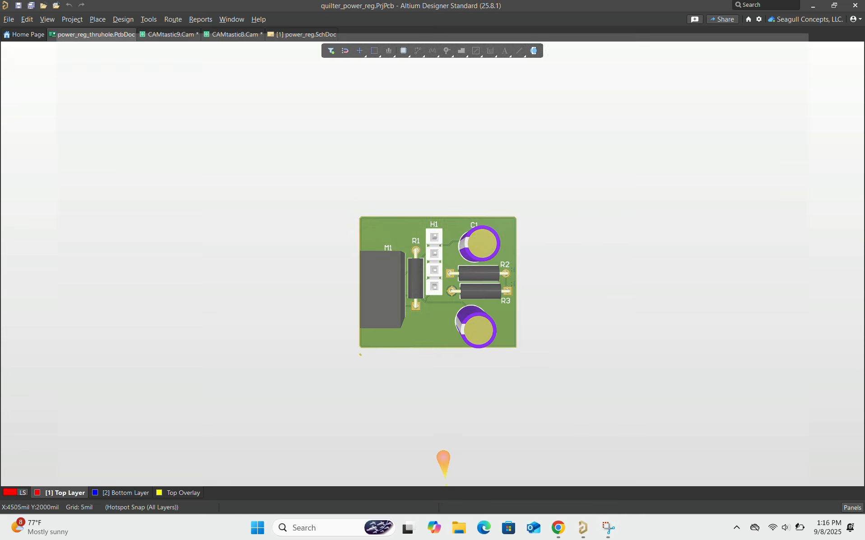
In File Explorer, review the generated files in the quilter_power_reg folder's Project Outputs for quilter_power_reg subfolder, then close the window
{"action": "left_click", "coordinate": [459, 527]}
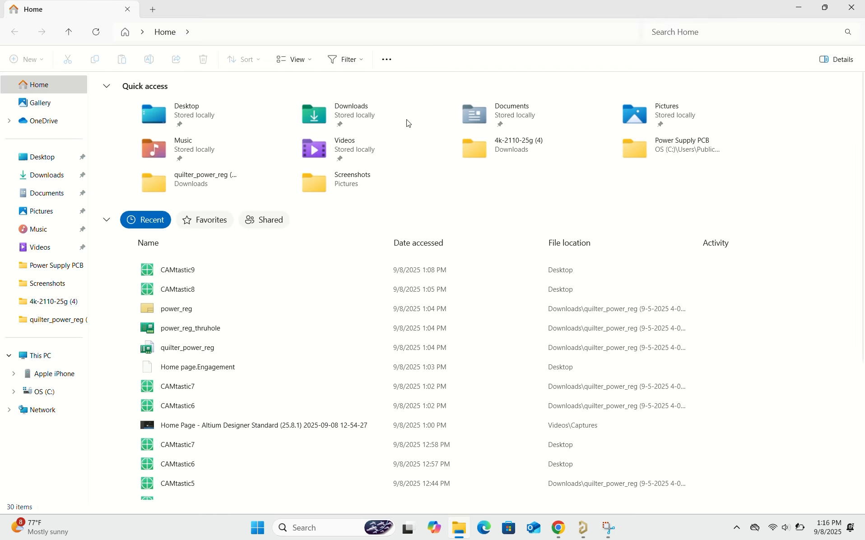
{"action": "left_click", "coordinate": [70, 319]}
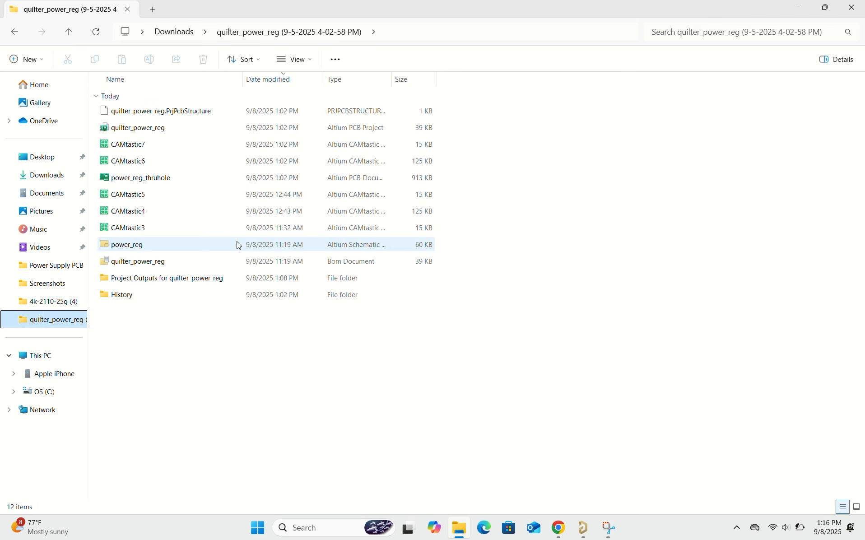
{"action": "double_click", "coordinate": [235, 278]}
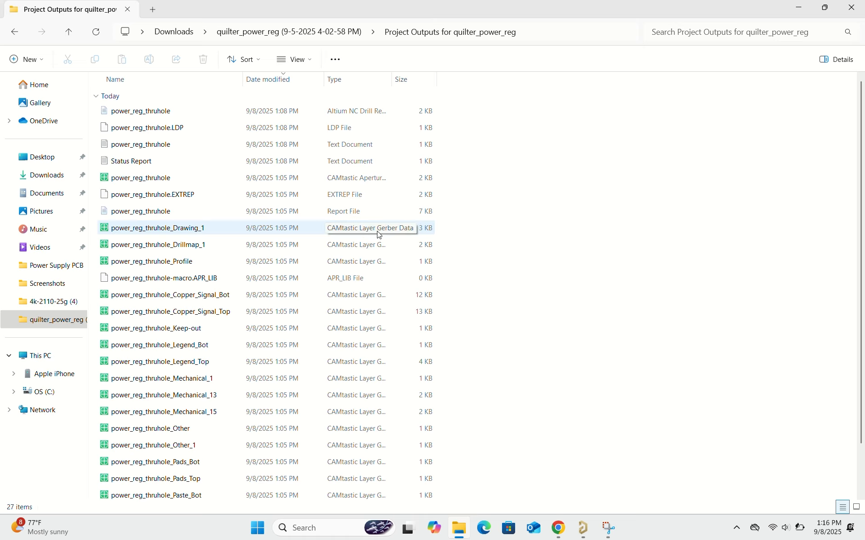
{"action": "scroll", "coordinate": [234, 266], "scroll_direction": "down", "scroll_amount": 1}
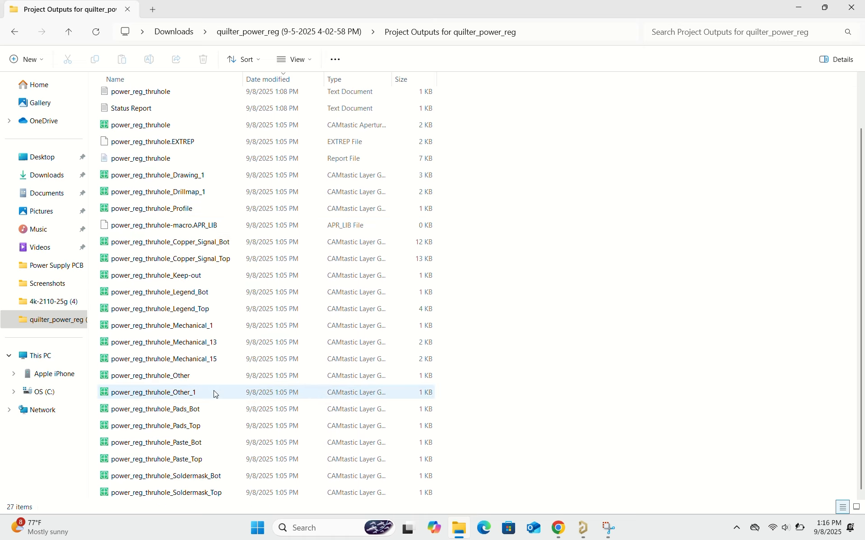
{"action": "scroll", "coordinate": [229, 420], "scroll_direction": "up", "scroll_amount": 1}
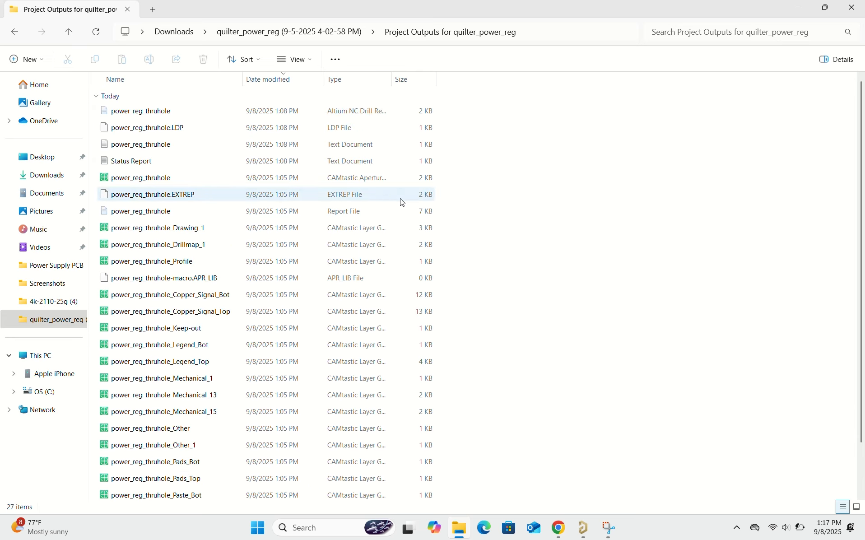
{"action": "left_click", "coordinate": [853, 7]}
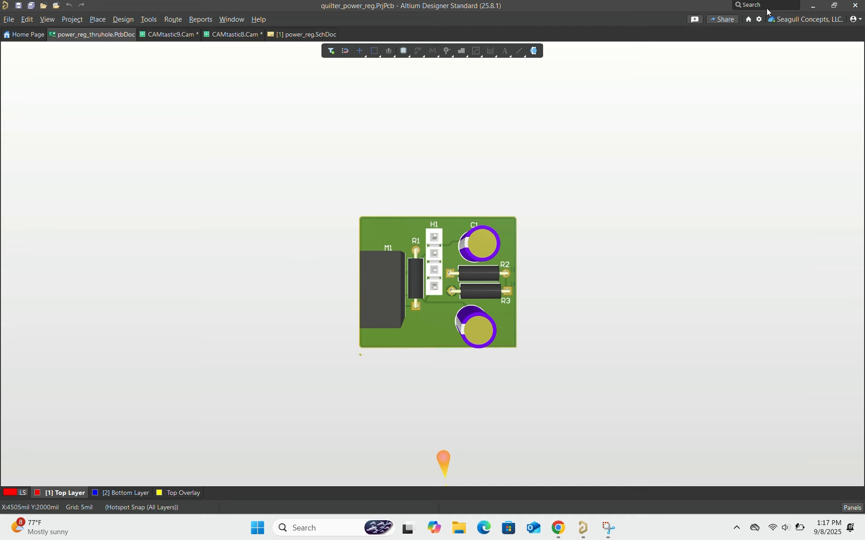